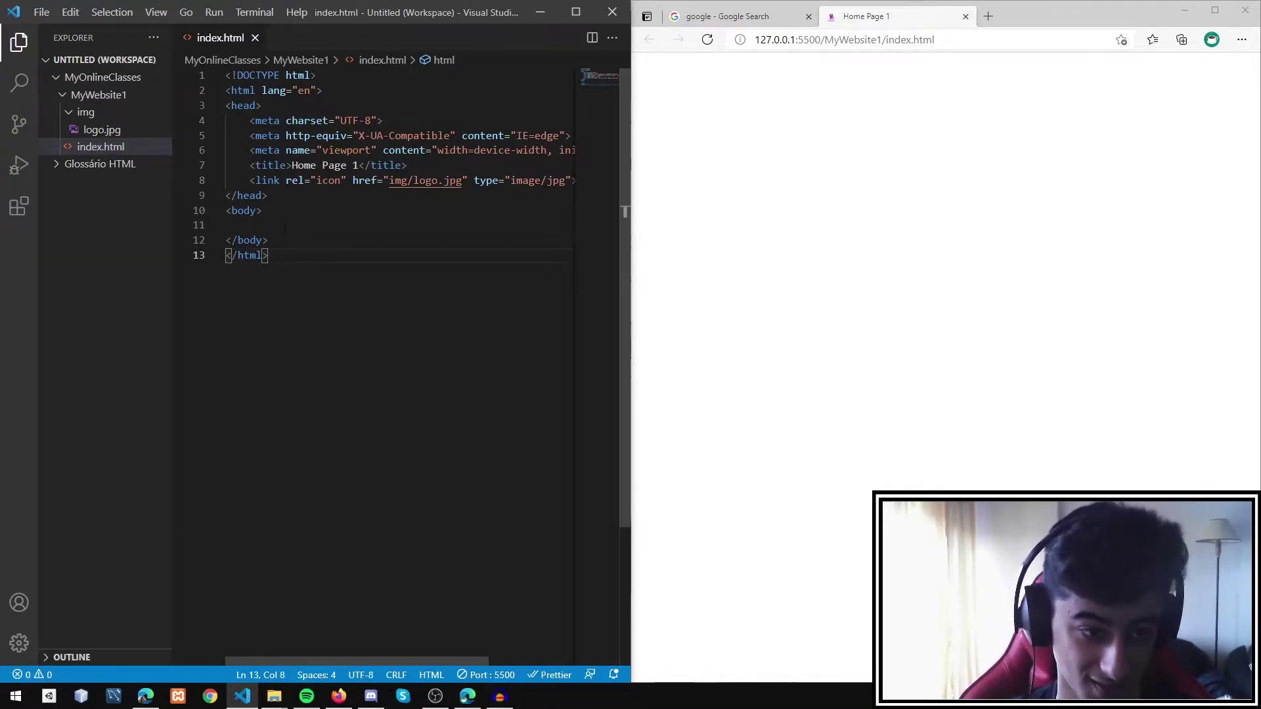
Step: Add an h1 reading 'bigger header' inside the body via Emmet and save the file
{"action": "left_click", "coordinate": [285, 226]}
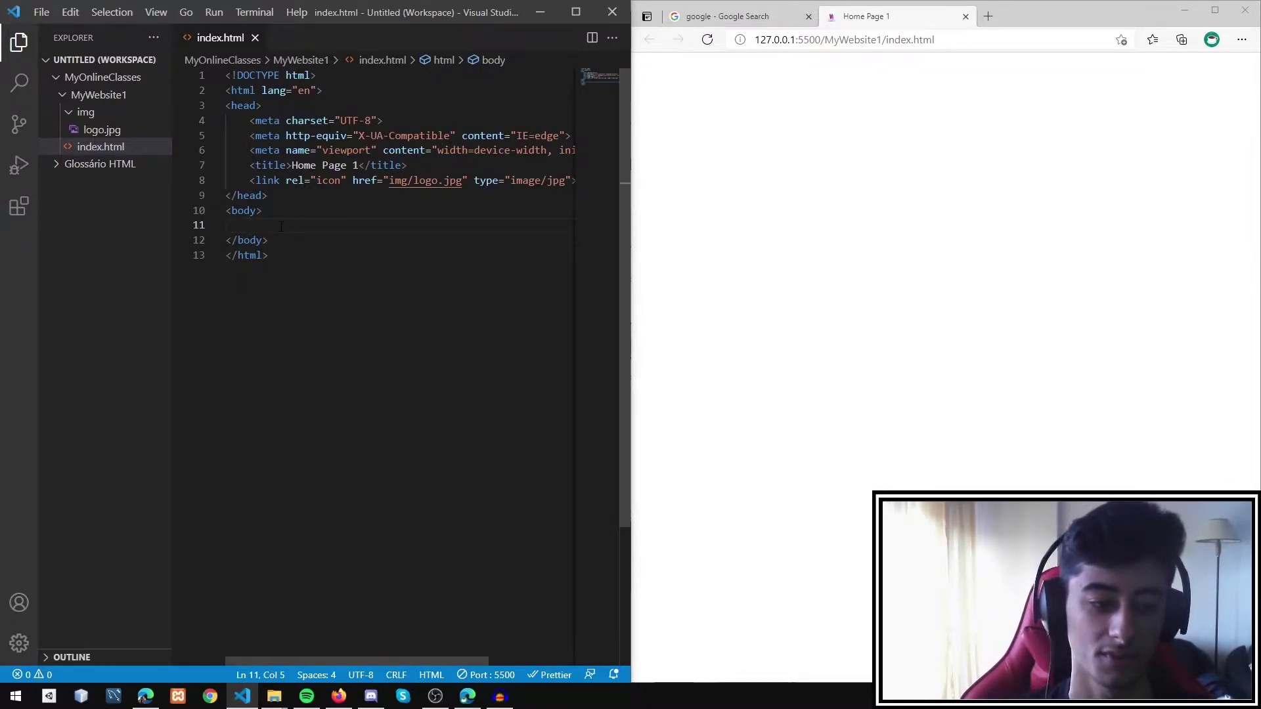
{"action": "type", "text": "h1"}
{"action": "key", "text": "Tab"}
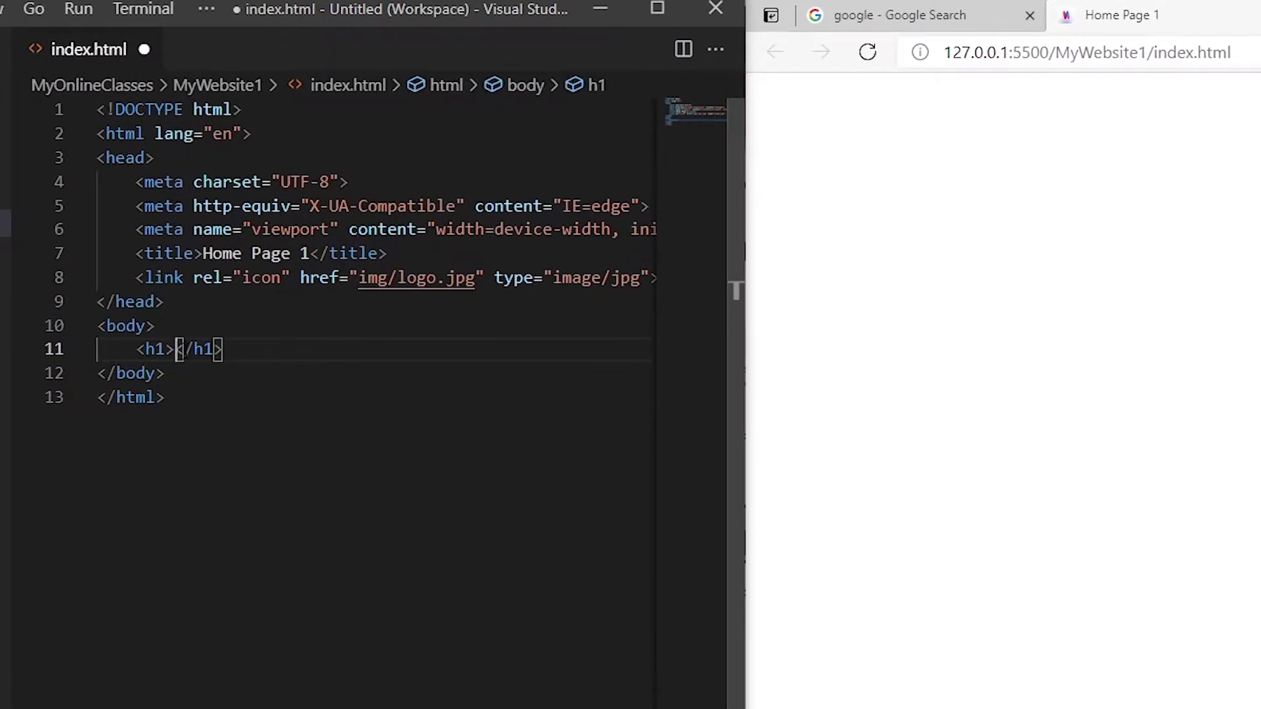
{"action": "type", "text": "bigger header"}
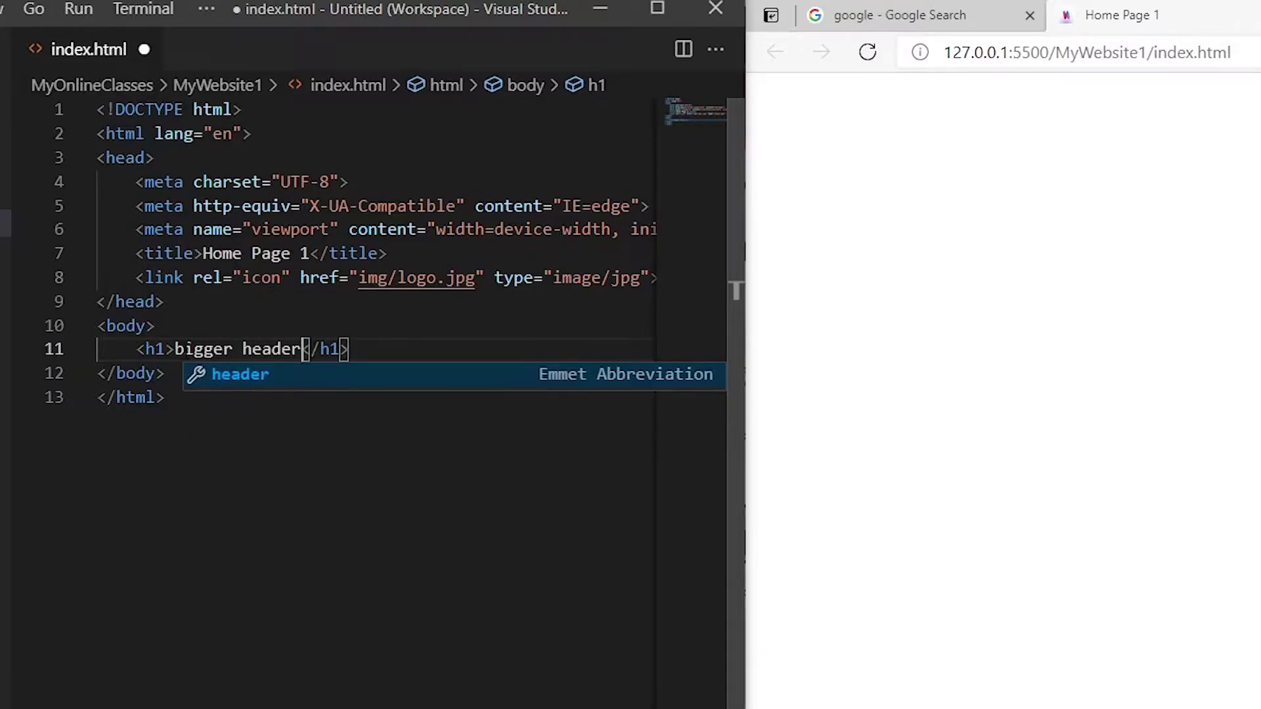
{"action": "key", "text": "ctrl+s"}
Step: Inspect the rendered heading in the browser preview, then return to the h1 line
{"action": "left_click_drag", "start_coordinate": [789, 116], "coordinate": [953, 116]}
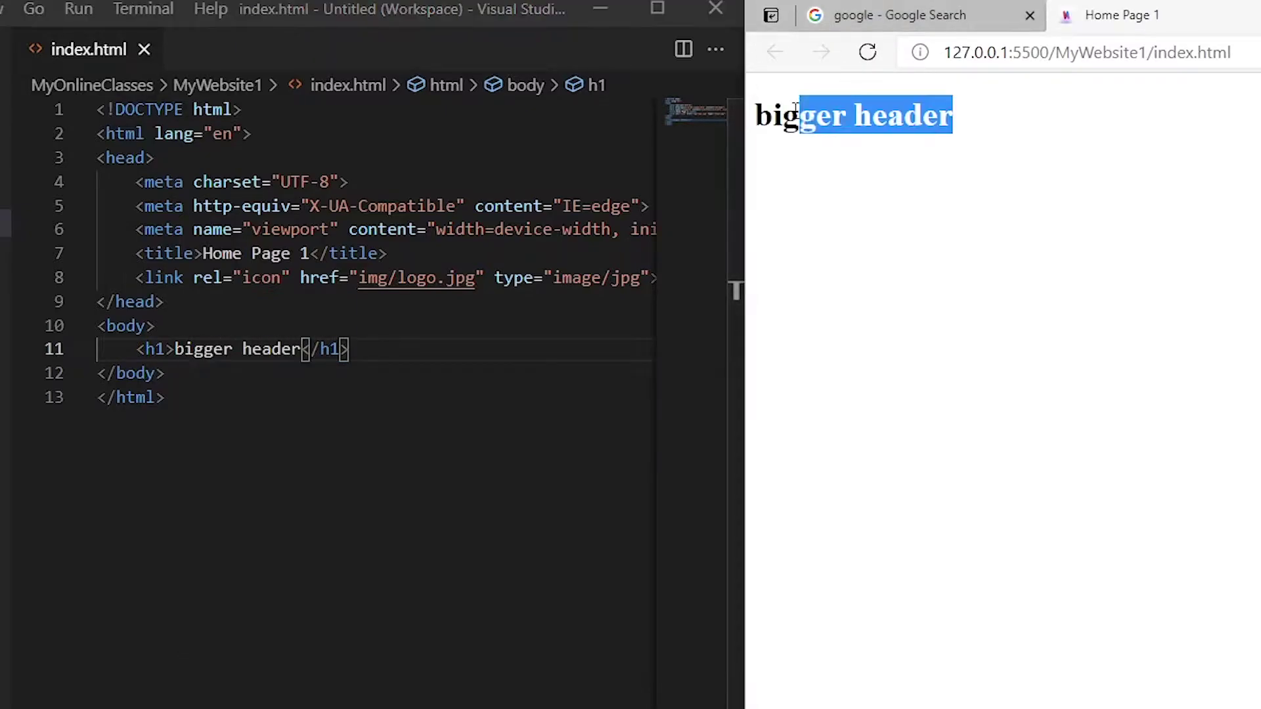
{"action": "double_click", "coordinate": [871, 116]}
{"action": "triple_click", "coordinate": [871, 117]}
{"action": "left_click", "coordinate": [846, 184]}
{"action": "left_click", "coordinate": [389, 360]}
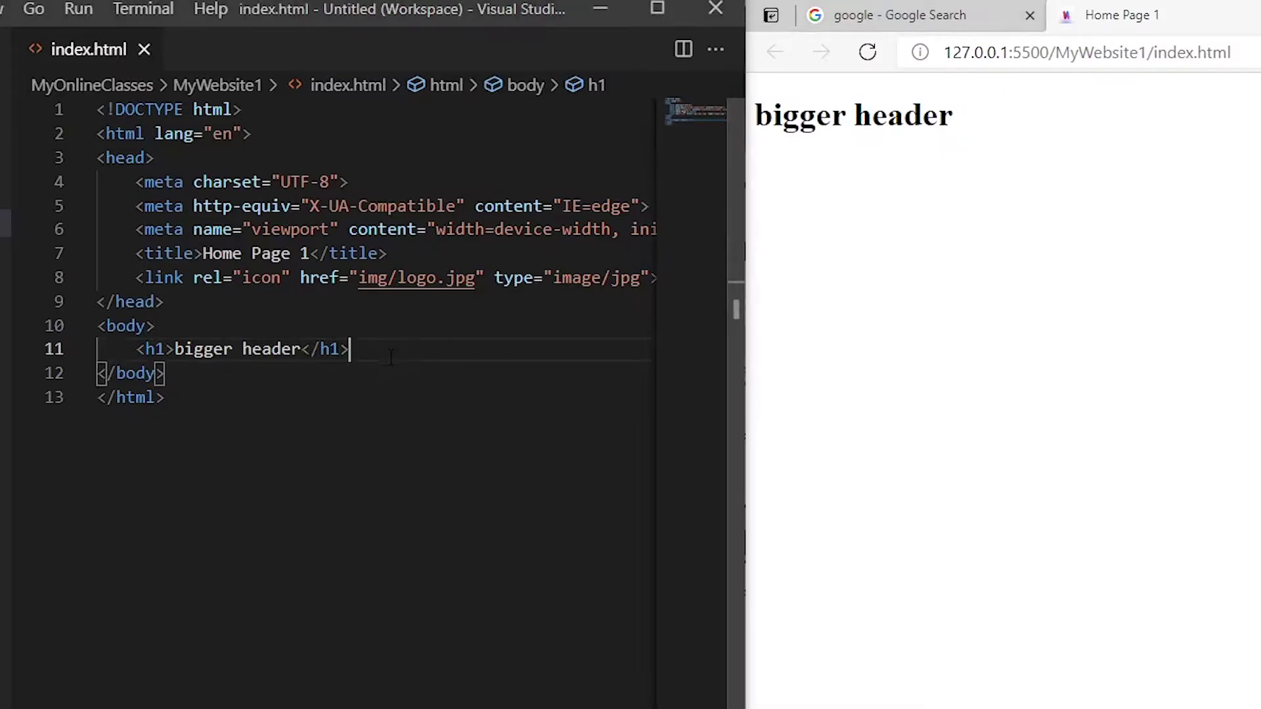
Step: Add an h6 reading 'smaller one' below the h1, save, then select both sample headings
{"action": "key", "text": "Return"}
{"action": "type", "text": "h6"}
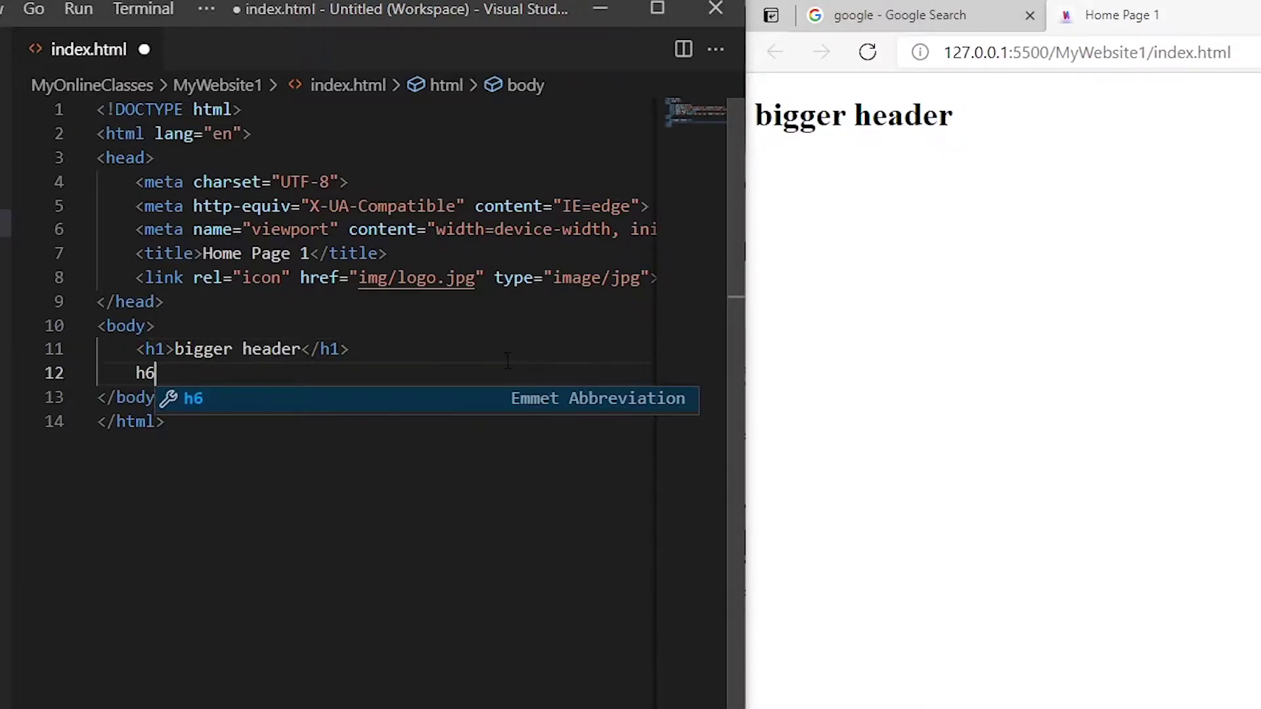
{"action": "key", "text": "Tab"}
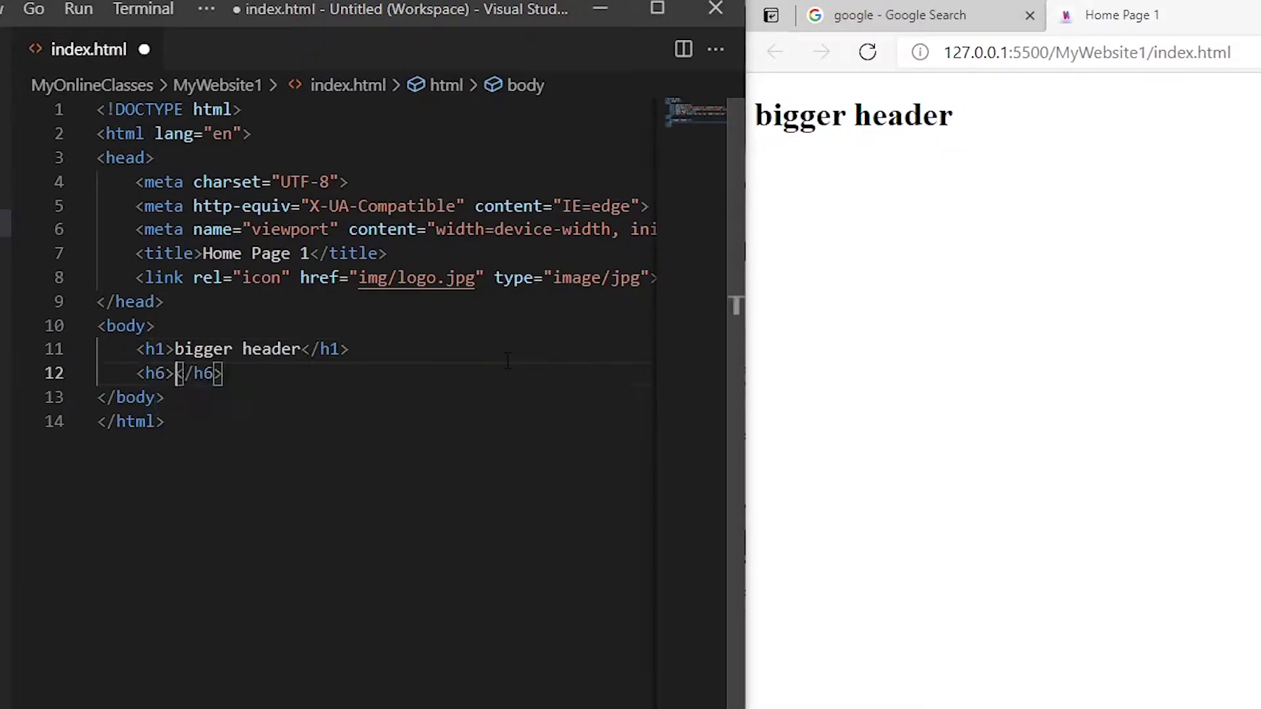
{"action": "type", "text": "sammler one"}
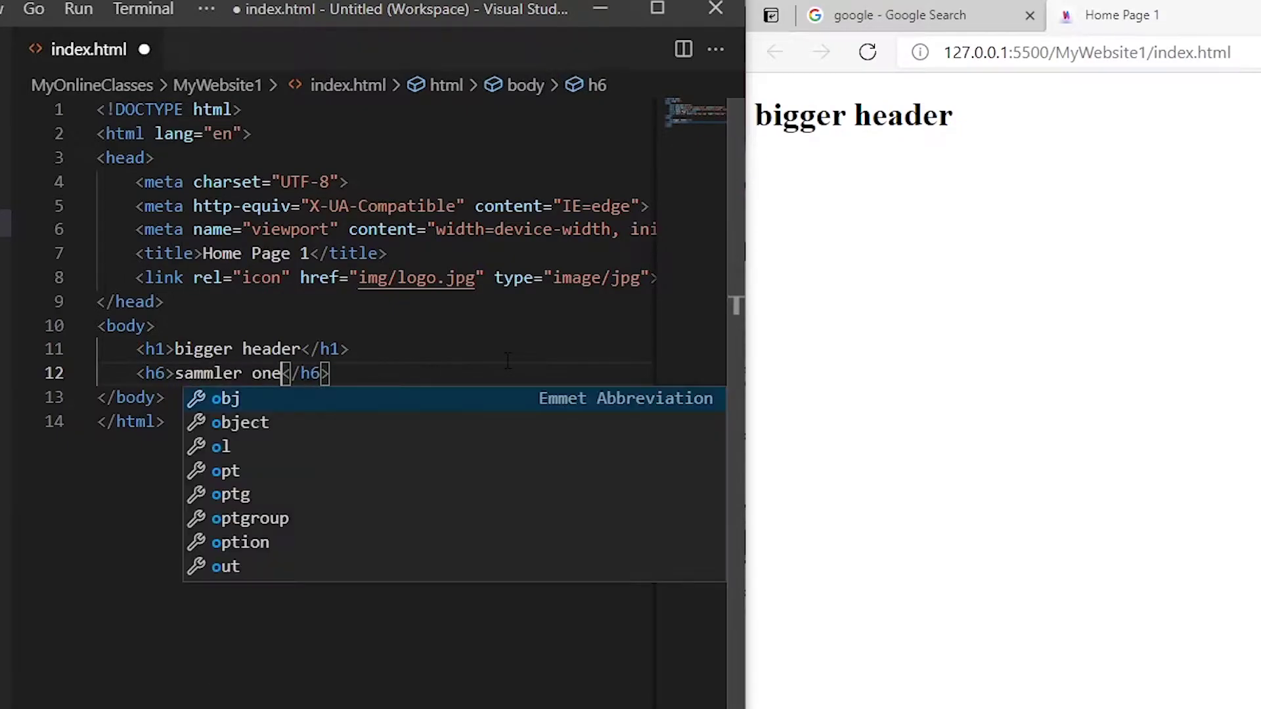
{"action": "key", "text": "BackSpace"}
{"action": "key", "text": "BackSpace"}
{"action": "type", "text": "mal"}
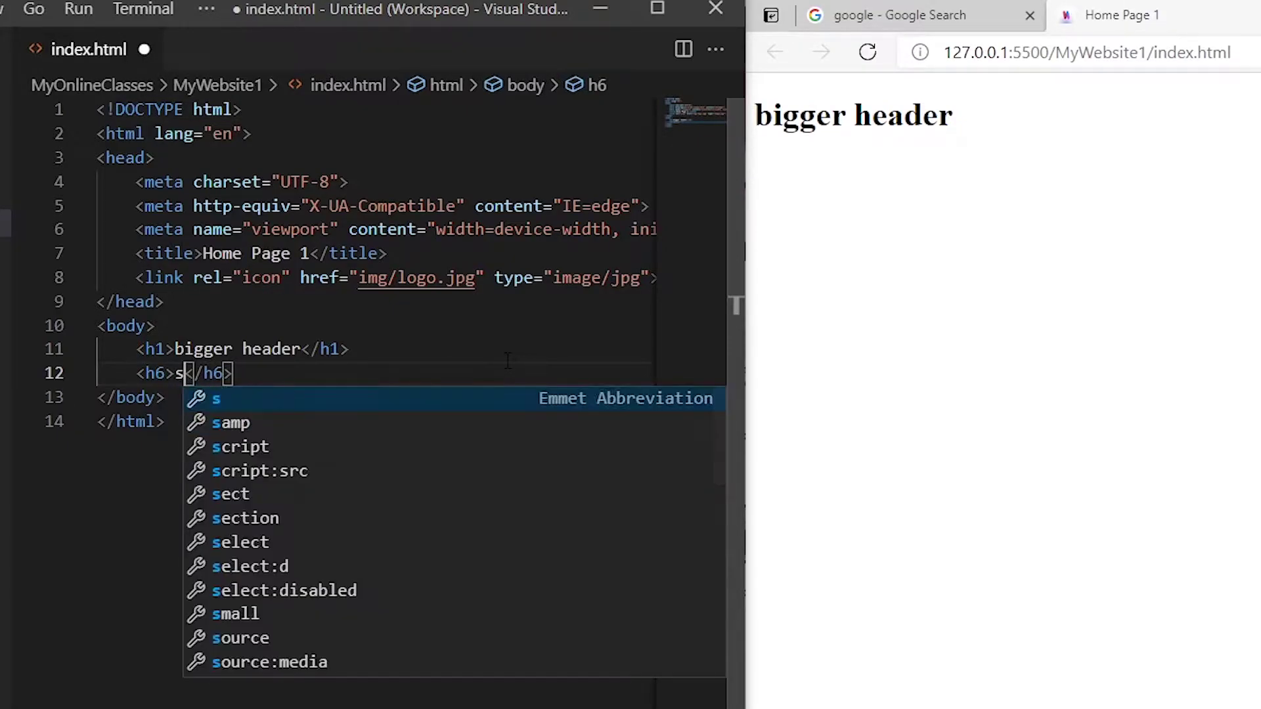
{"action": "type", "text": "ler one"}
{"action": "key", "text": "ctrl+s"}
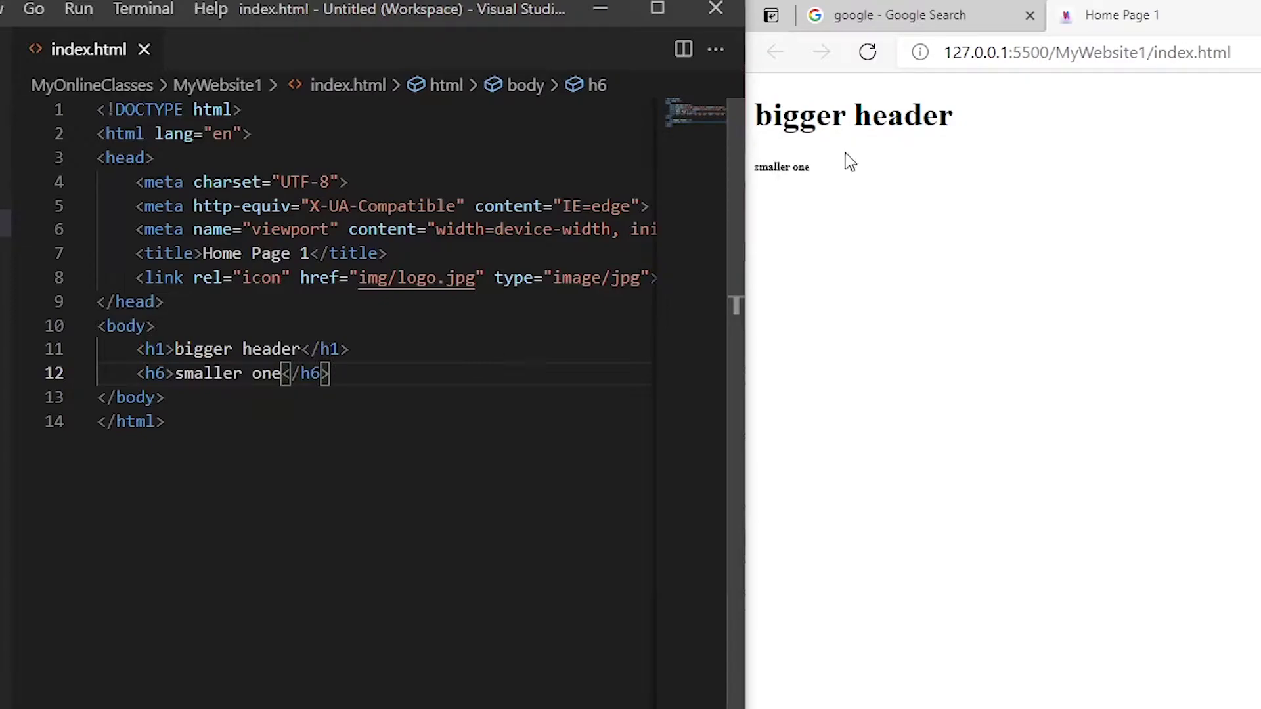
{"action": "left_click_drag", "start_coordinate": [331, 372], "coordinate": [163, 349]}
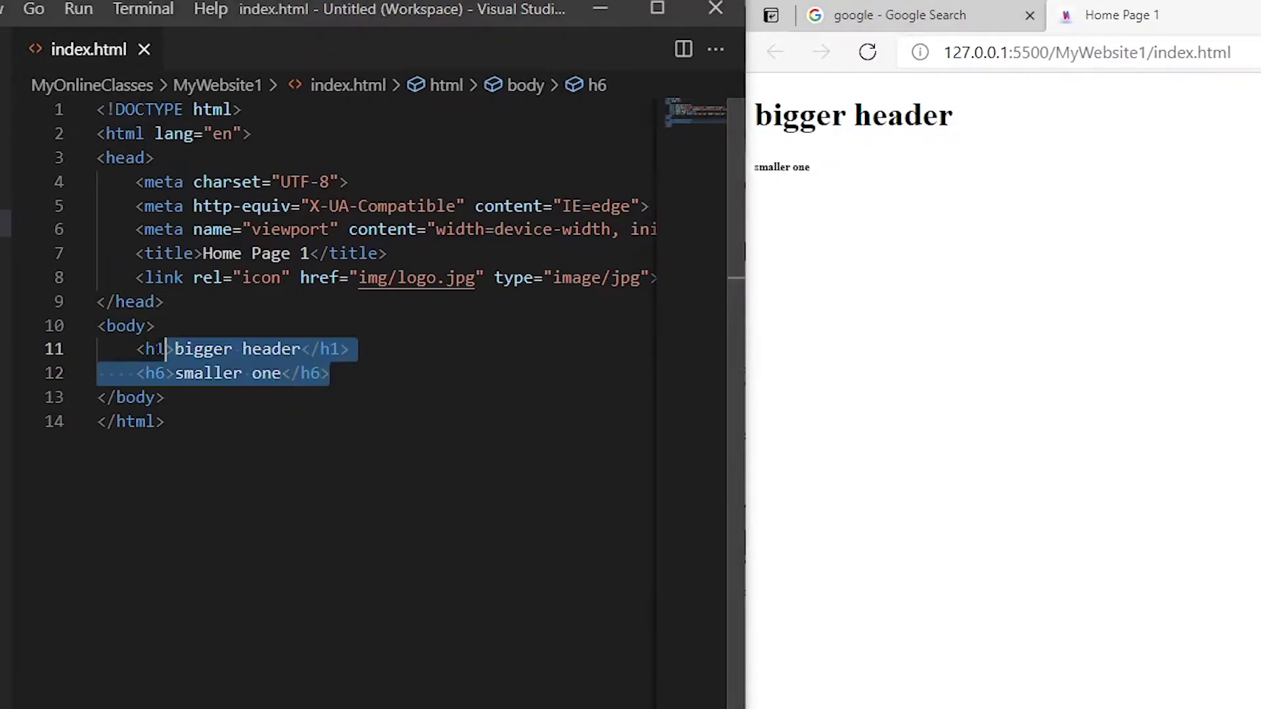
Step: Replace the samples with h1 'Main Content', h2 'First Theme' and its paragraph
{"action": "key", "text": "BackSpace"}
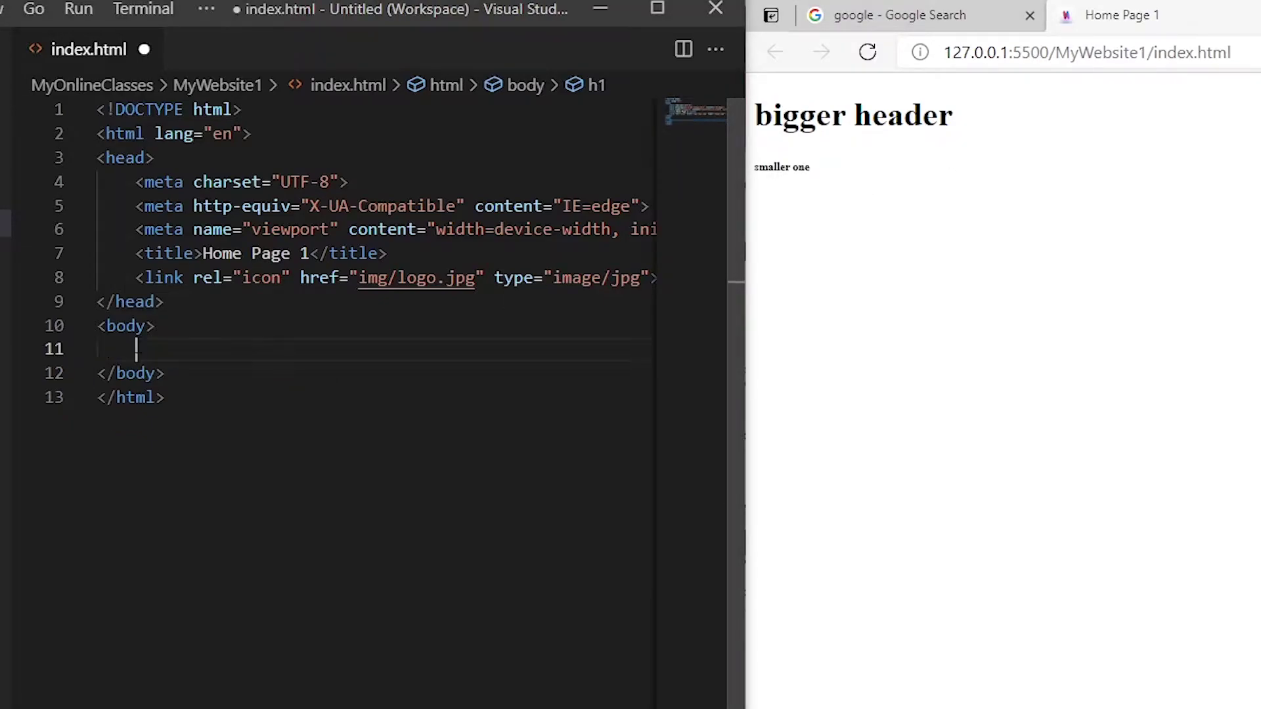
{"action": "key", "text": "Return"}
{"action": "key", "text": "Return"}
{"action": "type", "text": "h"}
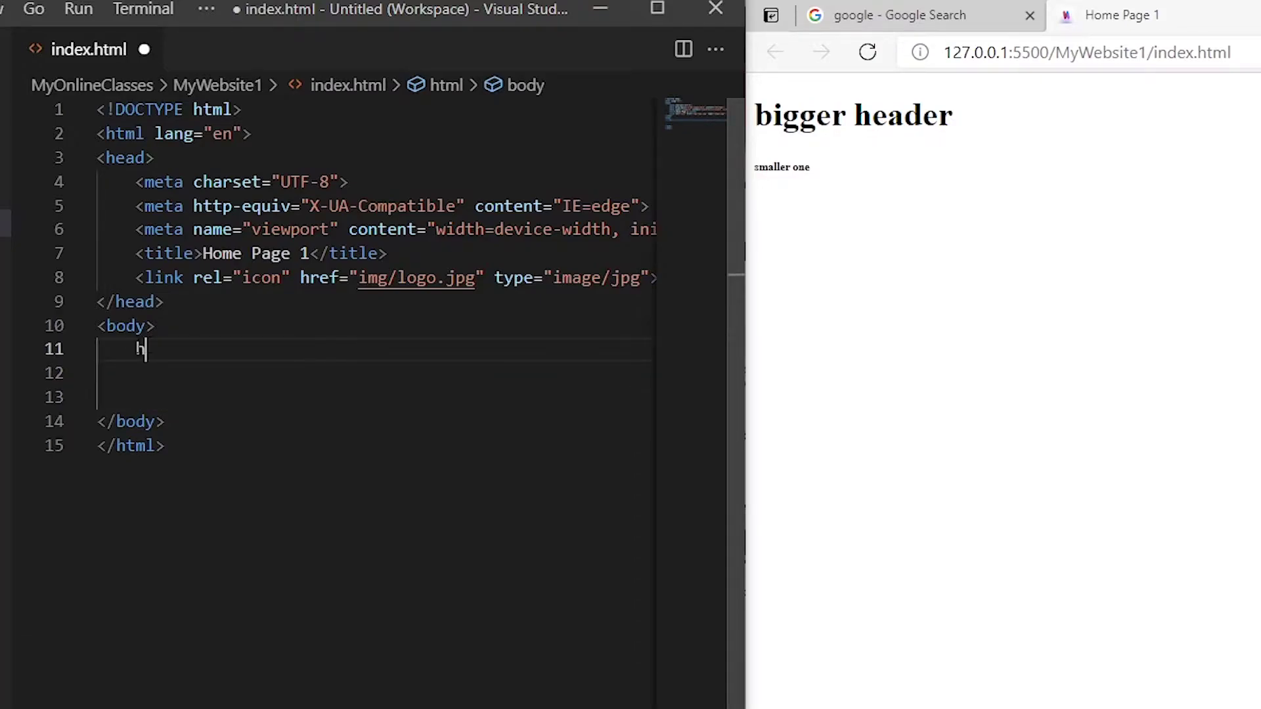
{"action": "type", "text": "1"}
{"action": "key", "text": "Tab"}
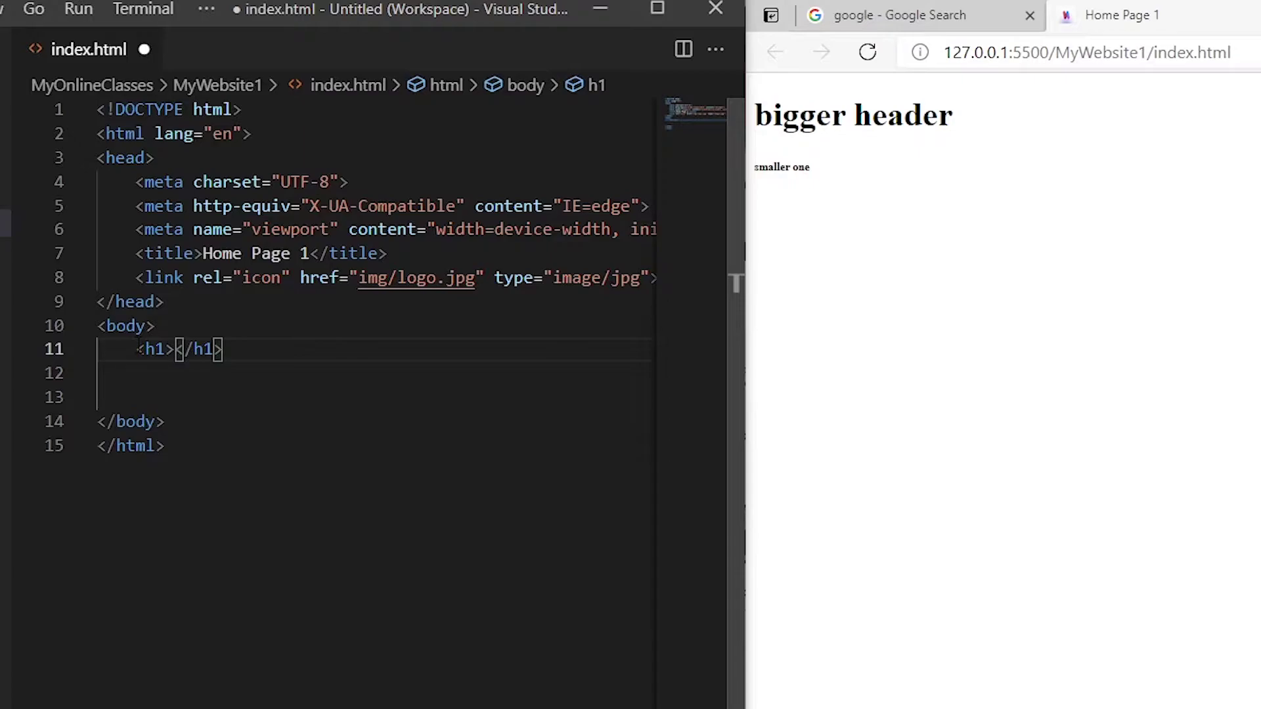
{"action": "type", "text": "Main Content"}
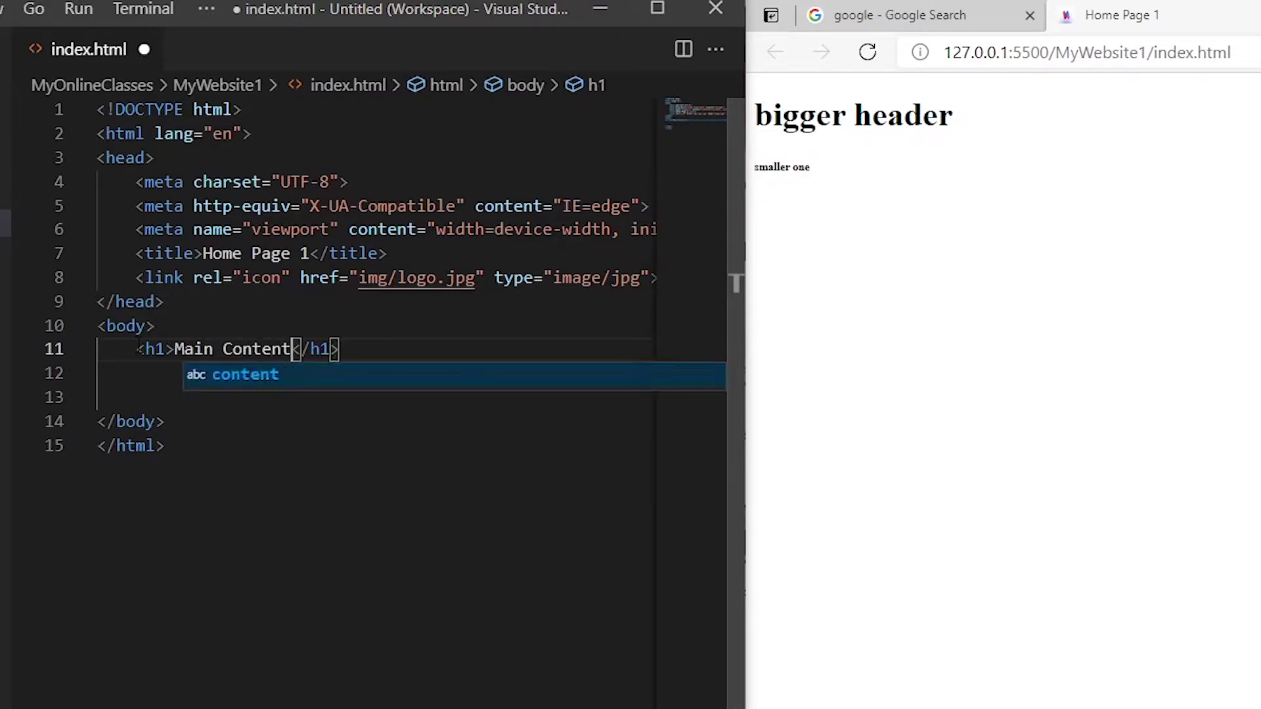
{"action": "key", "text": "Right"}
{"action": "key", "text": "Right"}
{"action": "key", "text": "Return"}
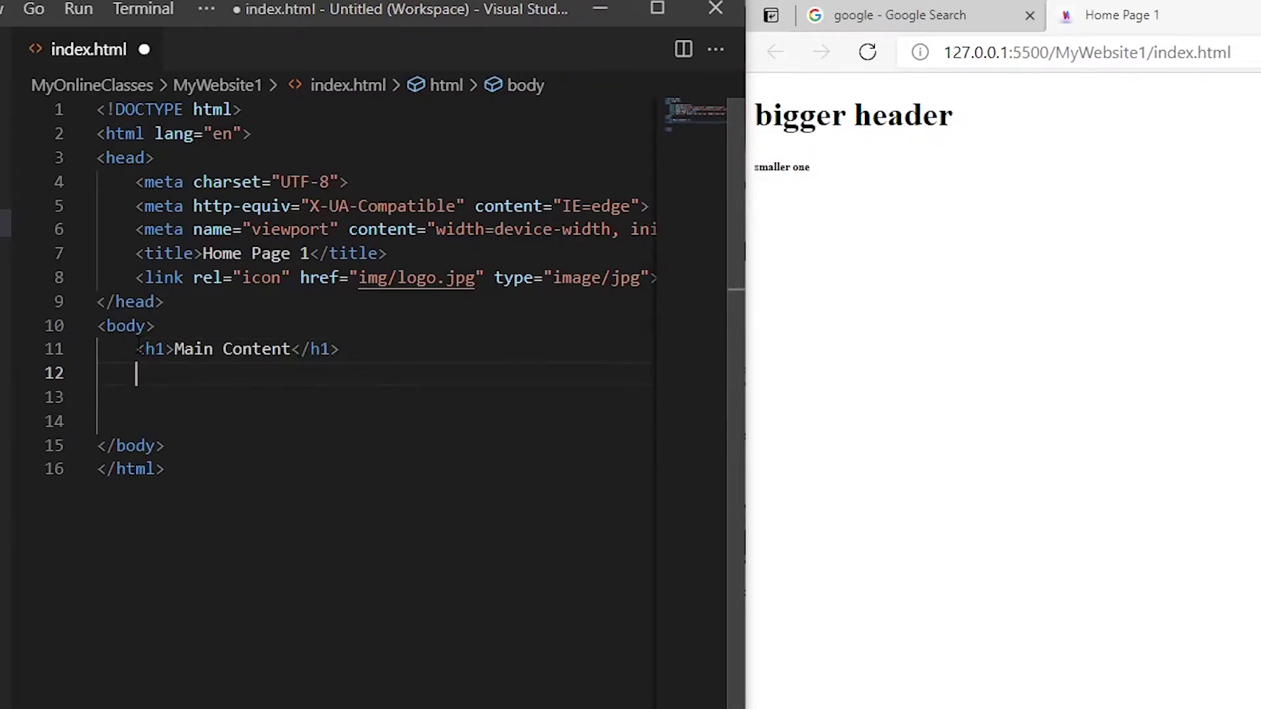
{"action": "type", "text": "h2"}
{"action": "key", "text": "Tab"}
{"action": "type", "text": "First "}
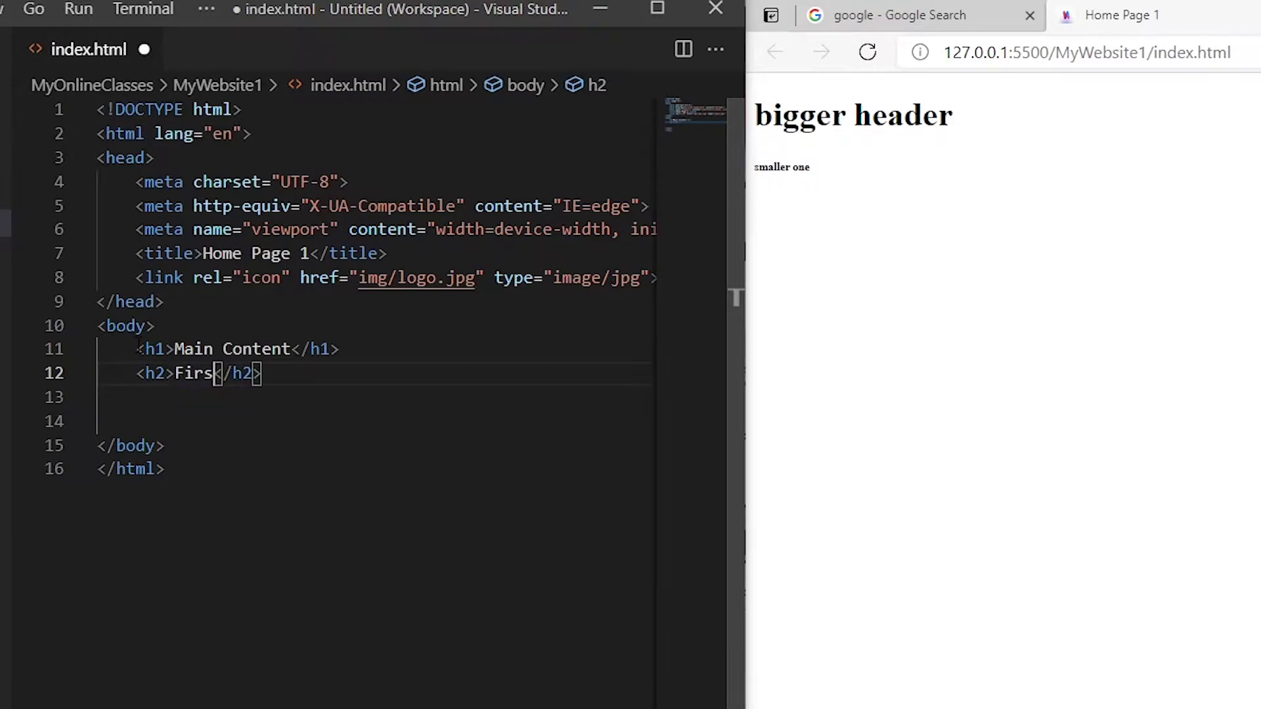
{"action": "type", "text": "Therm"}
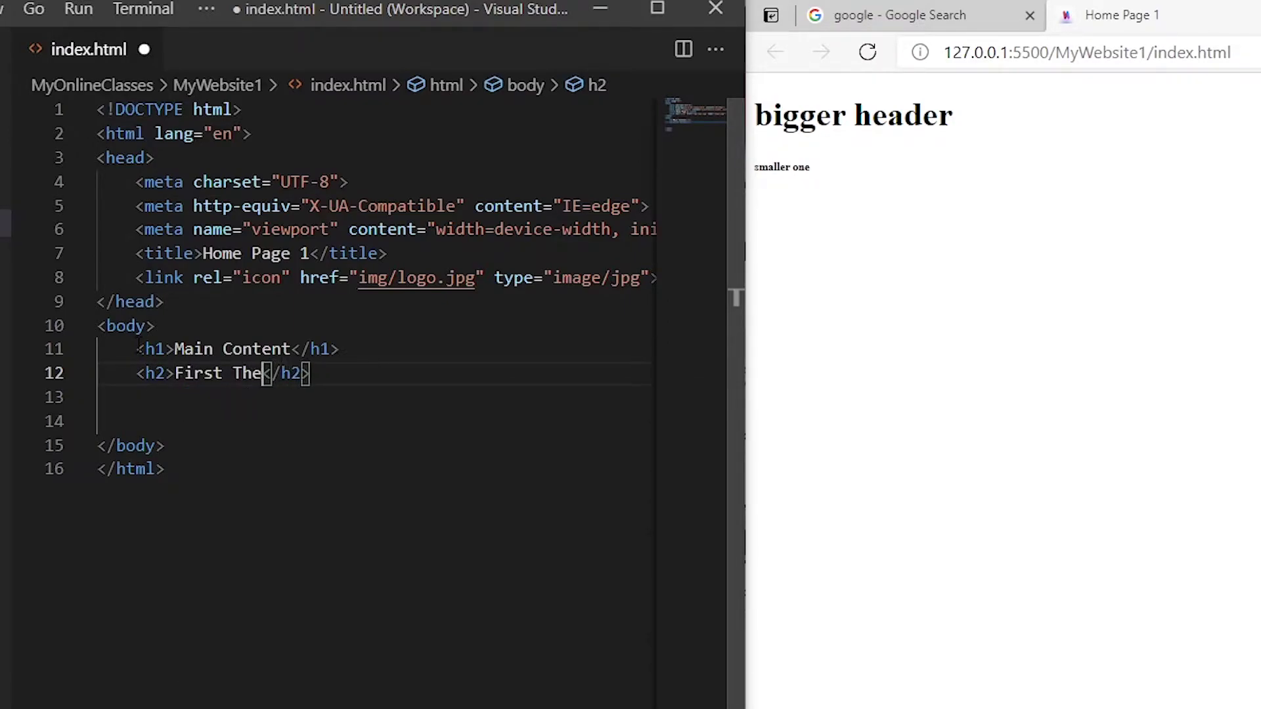
{"action": "key", "text": "End"}
{"action": "key", "text": "Return"}
{"action": "type", "text": "p"}
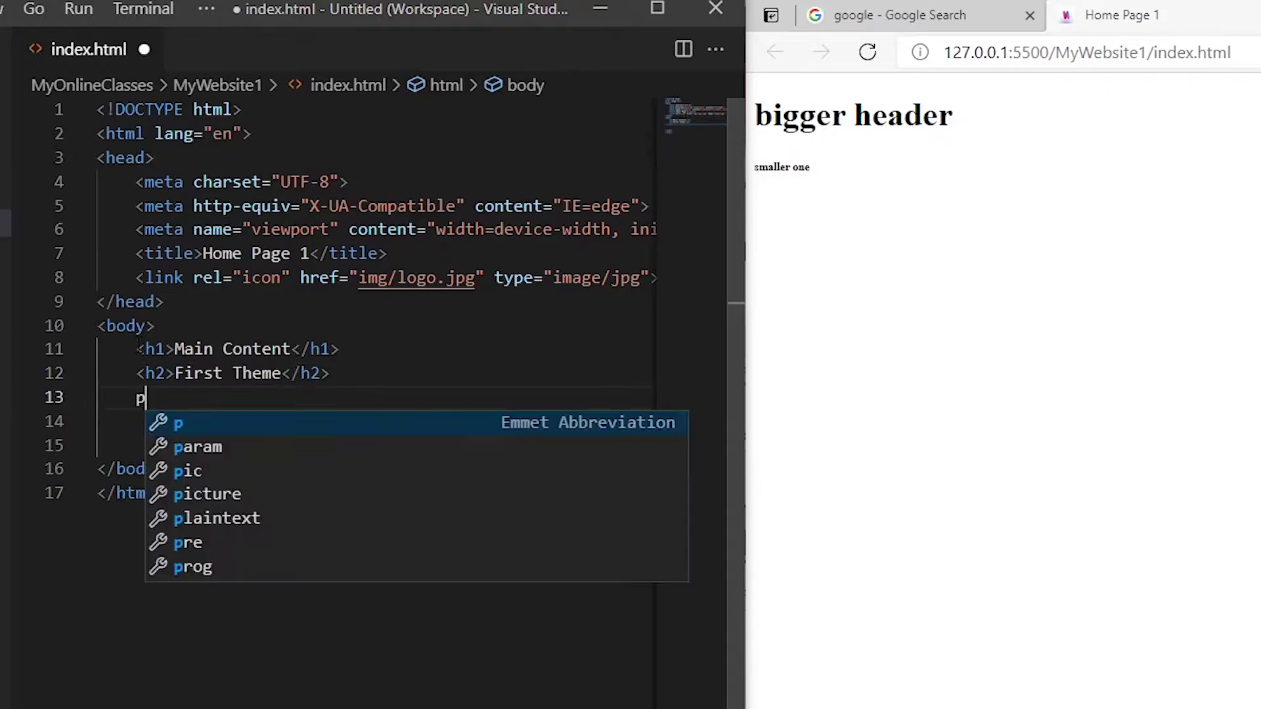
{"action": "key", "text": "Tab"}
{"action": "type", "text": "a lot of tex"}
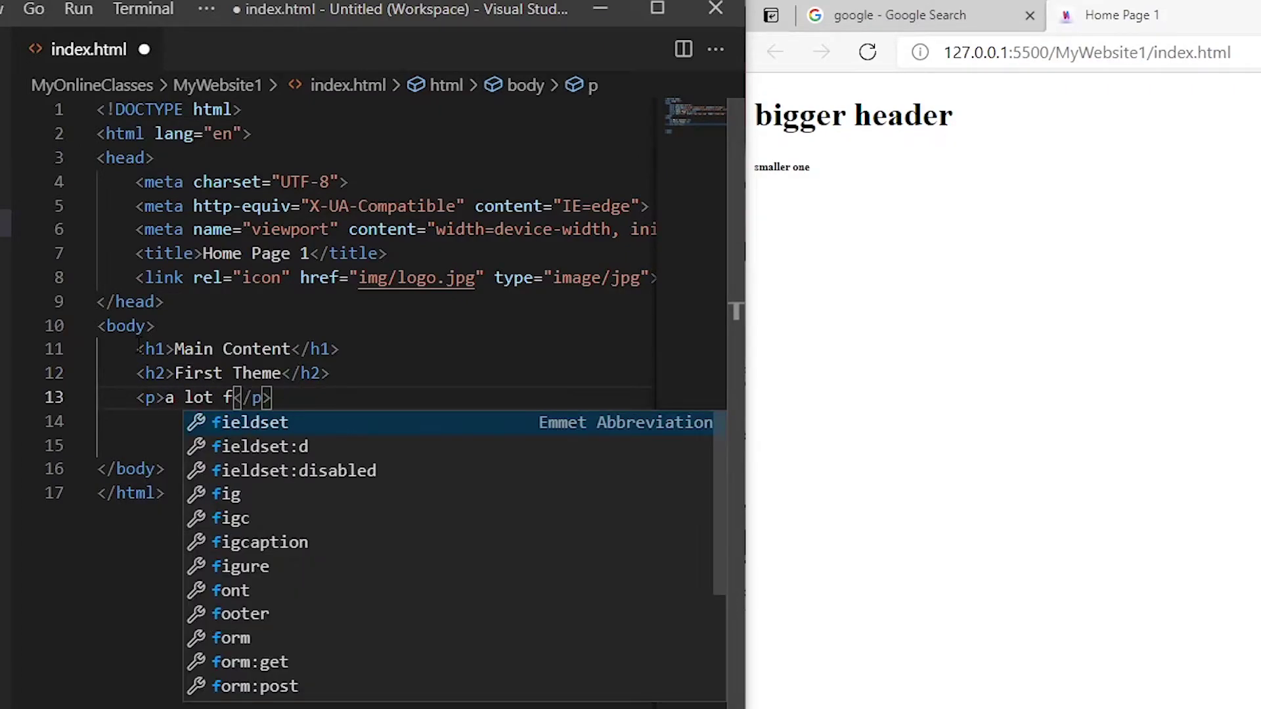
{"action": "key", "text": "Right"}
{"action": "key", "text": "Right"}
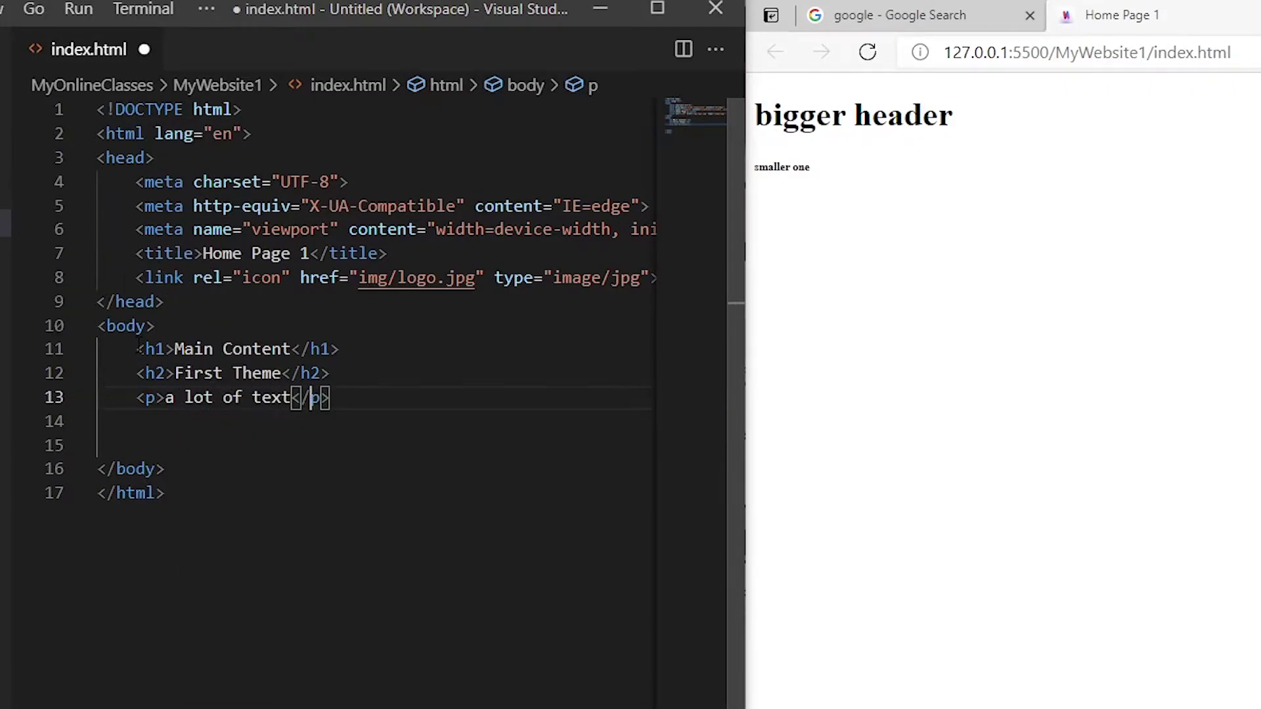
Step: Add h3 'Detailed information', h2 'Another Theme' with a paragraph and an empty img, then save
{"action": "key", "text": "Return"}
{"action": "type", "text": "h3"}
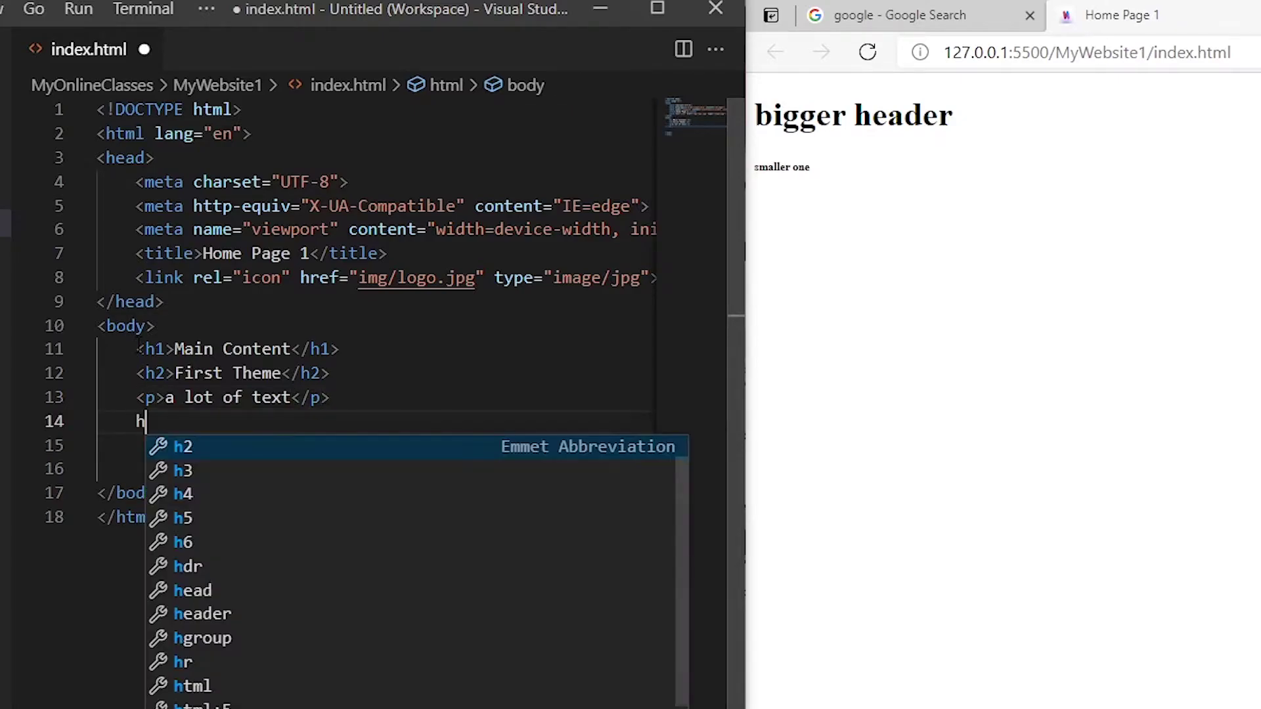
{"action": "key", "text": "Tab"}
{"action": "type", "text": "Expla"}
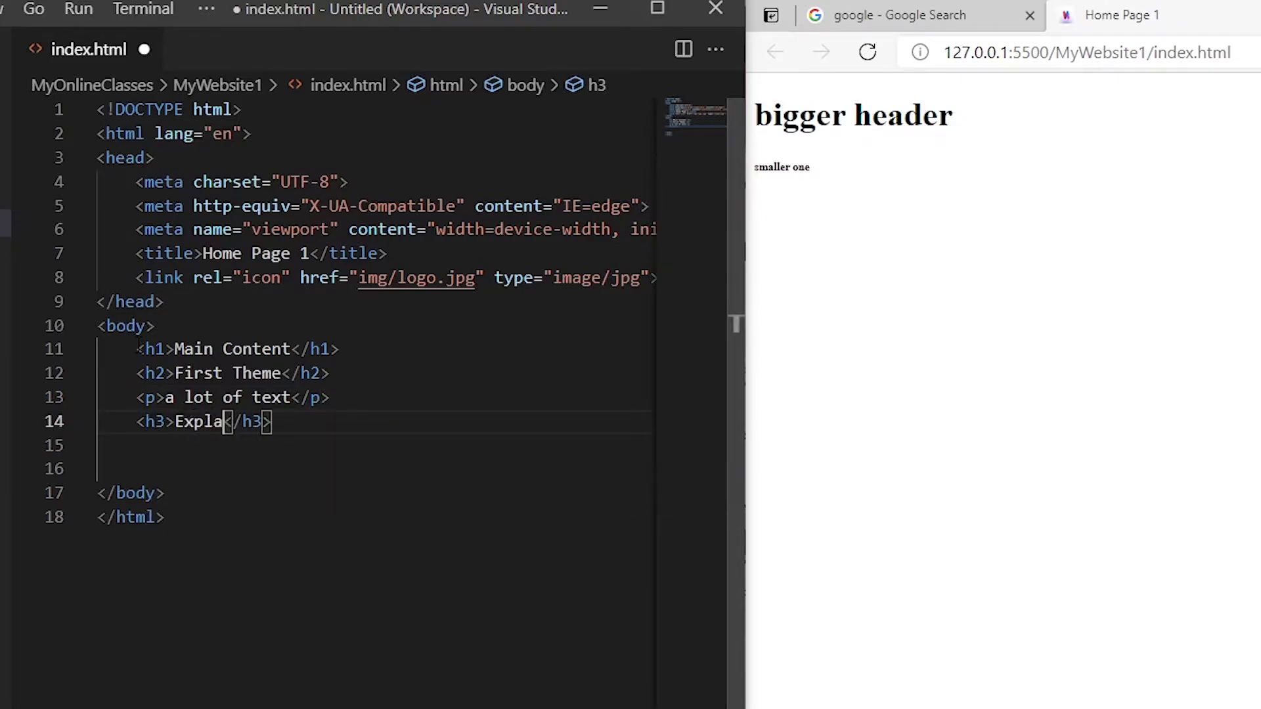
{"action": "type", "text": "Detailed "}
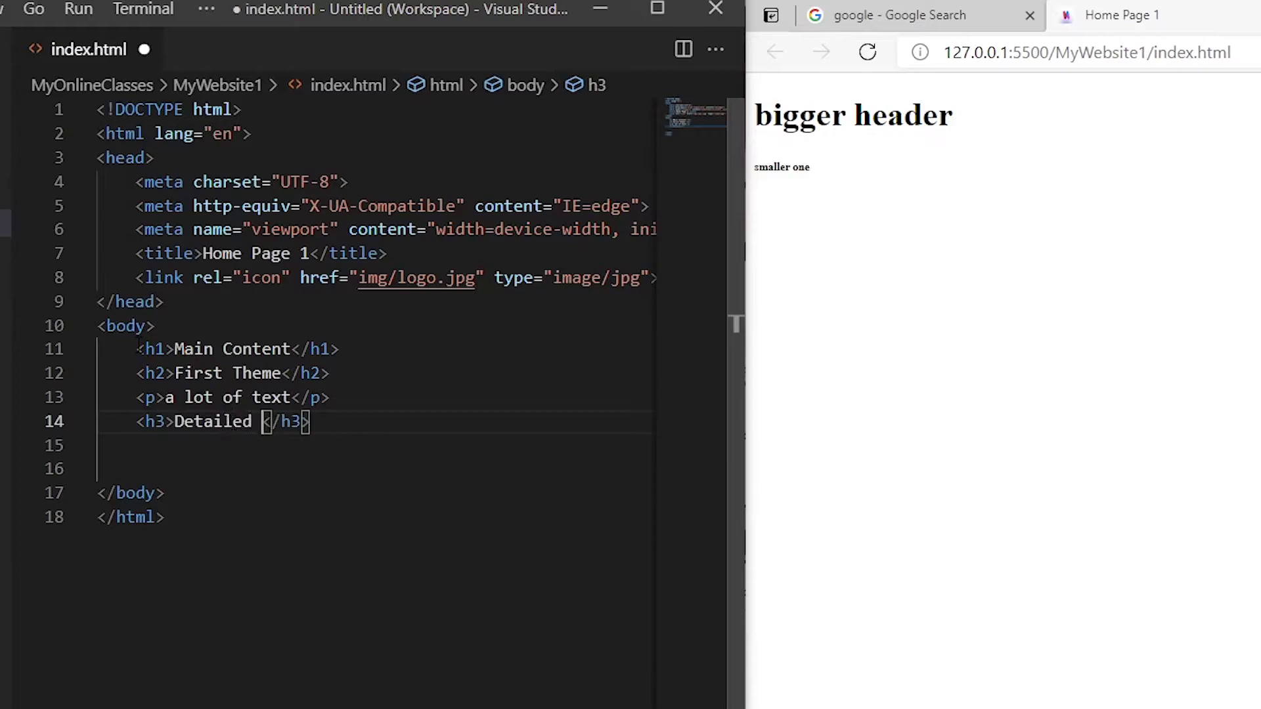
{"action": "type", "text": "information"}
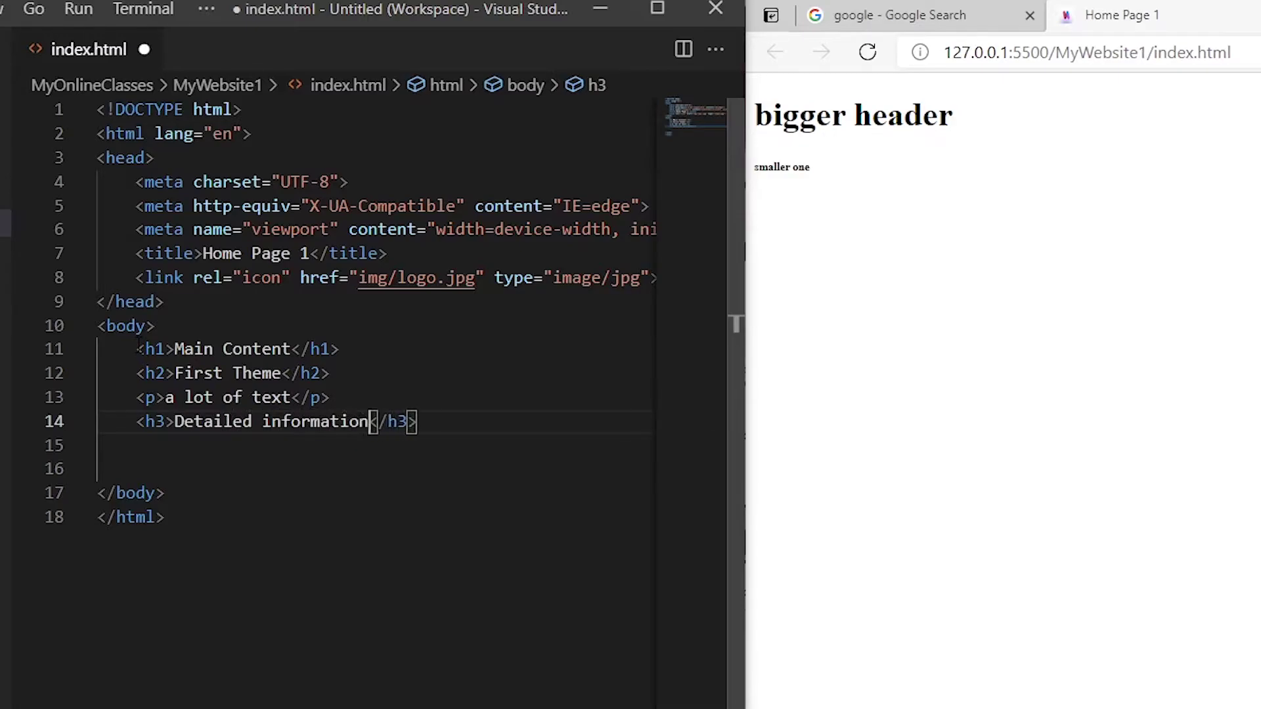
{"action": "key", "text": "ctrl+Return"}
{"action": "type", "text": "h2"}
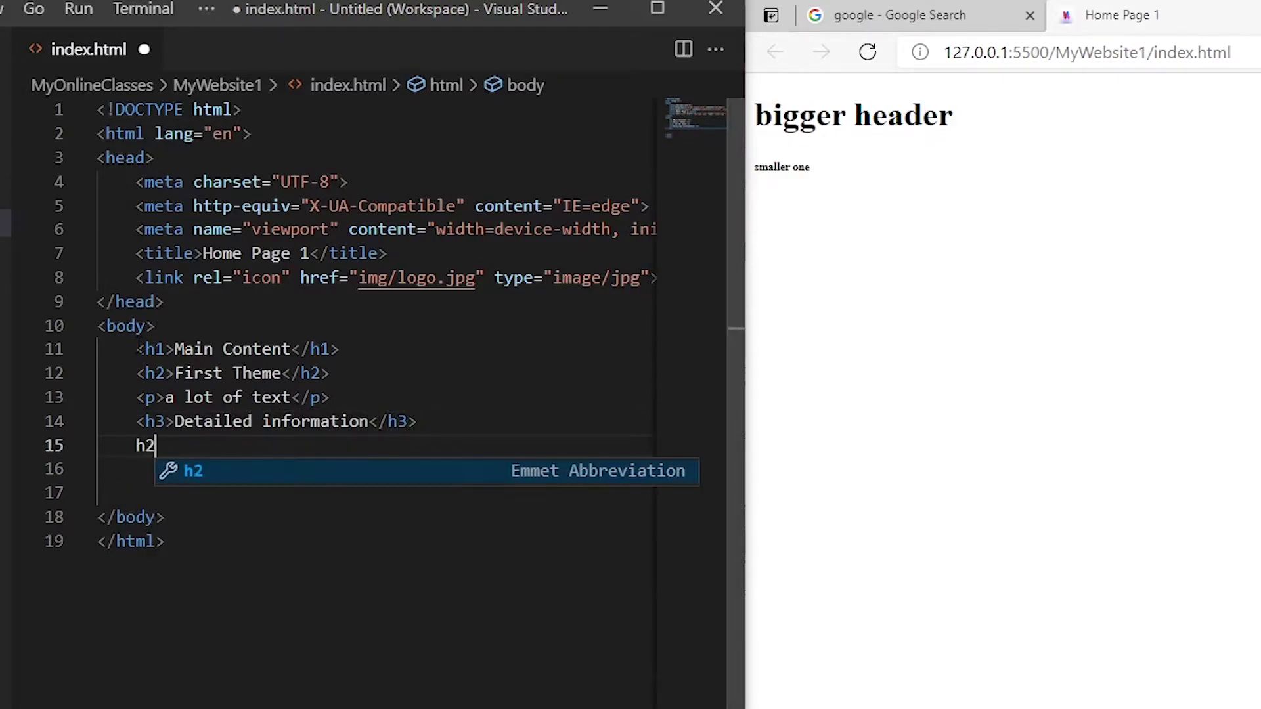
{"action": "key", "text": "Tab"}
{"action": "type", "text": "Anot"}
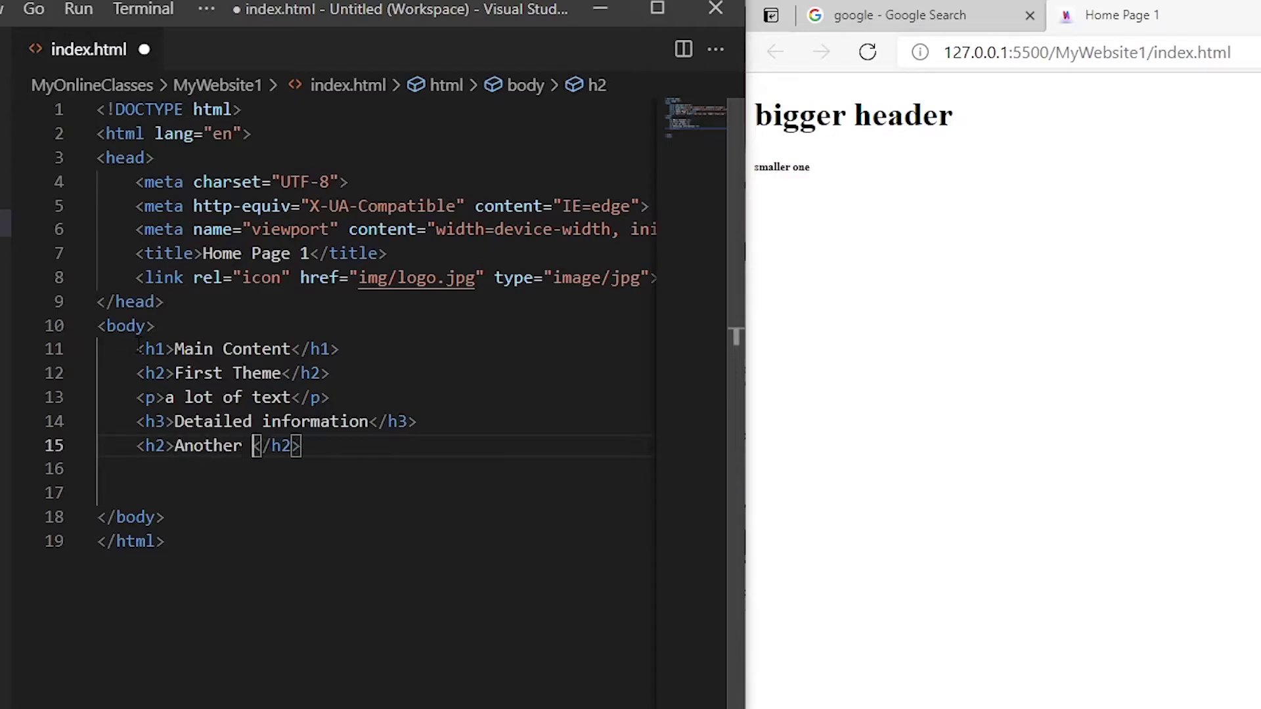
{"action": "type", "text": "Here"}
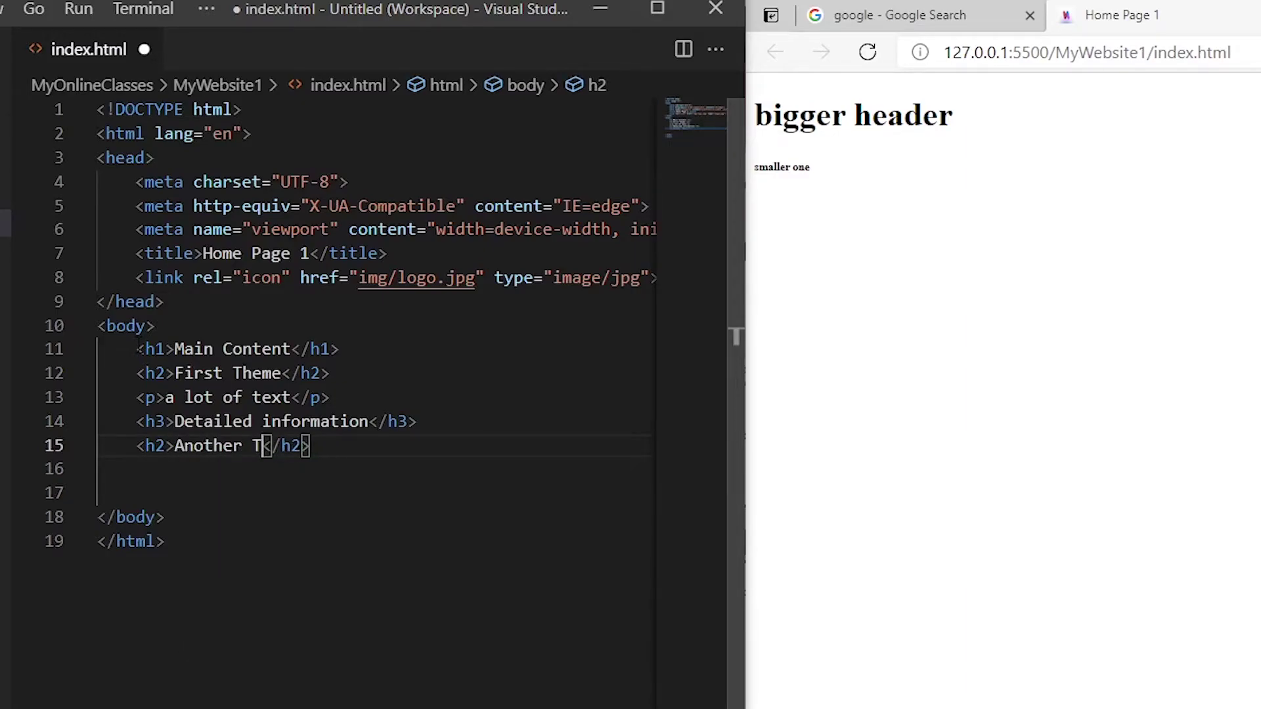
{"action": "type", "text": "heme"}
{"action": "key", "text": "Return"}
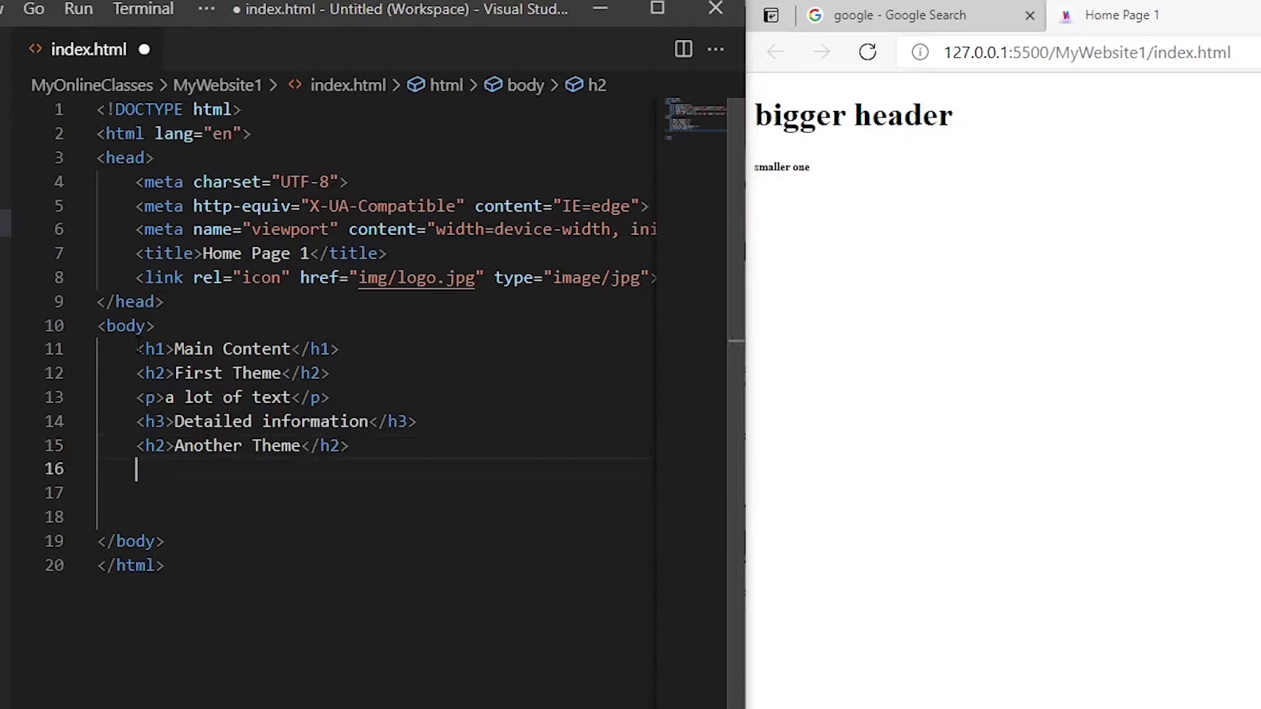
{"action": "type", "text": "<p></p>A lot of mor"}
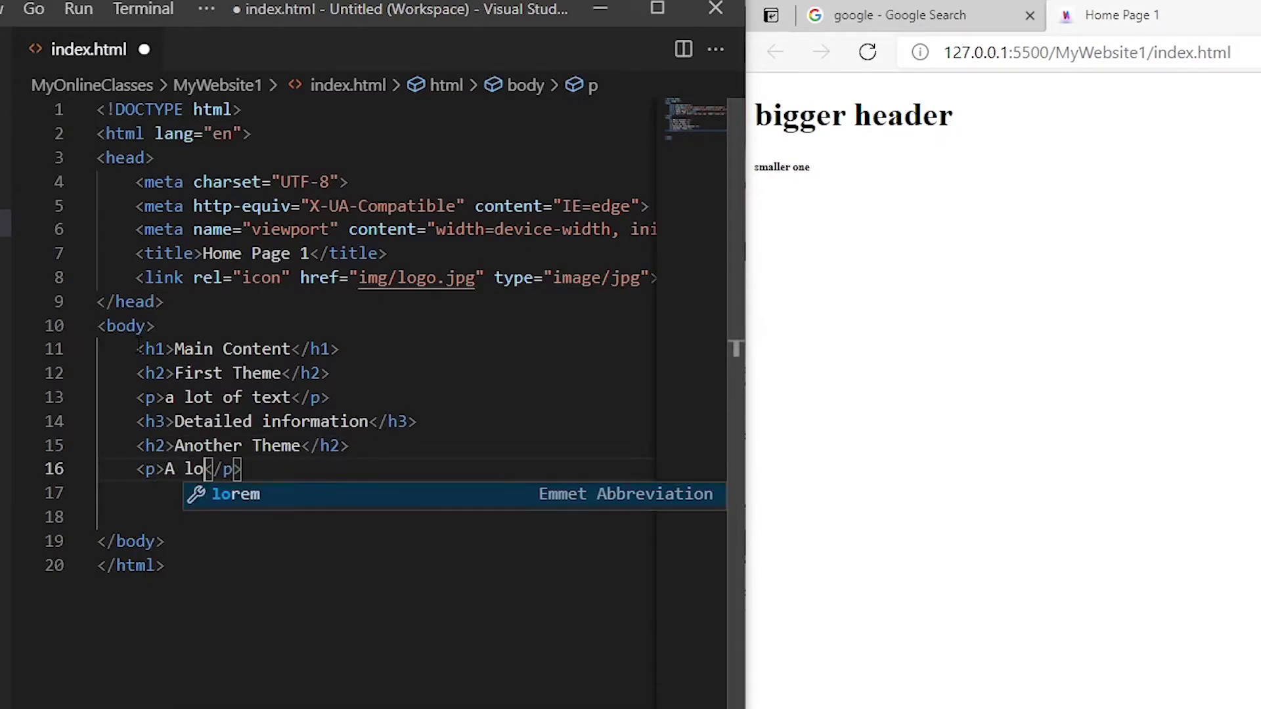
{"action": "type", "text": "e tex"}
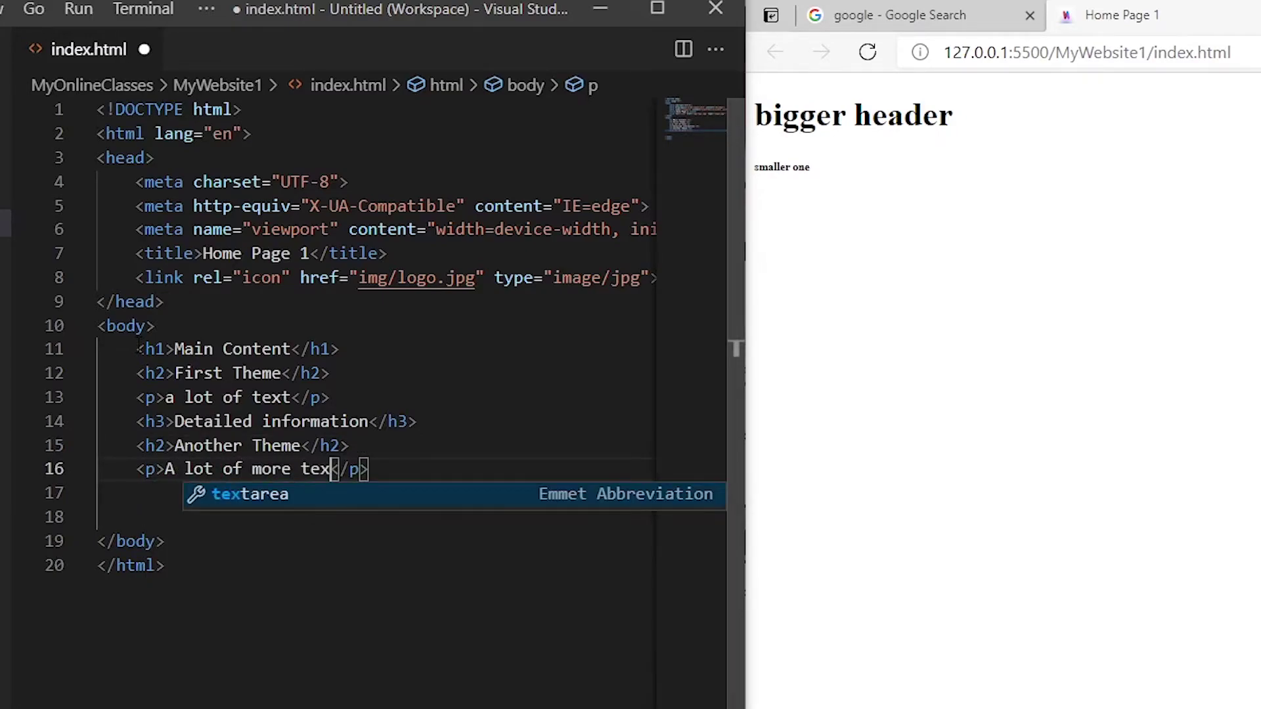
{"action": "type", "text": "t"}
{"action": "key", "text": "End"}
{"action": "key", "text": "Return"}
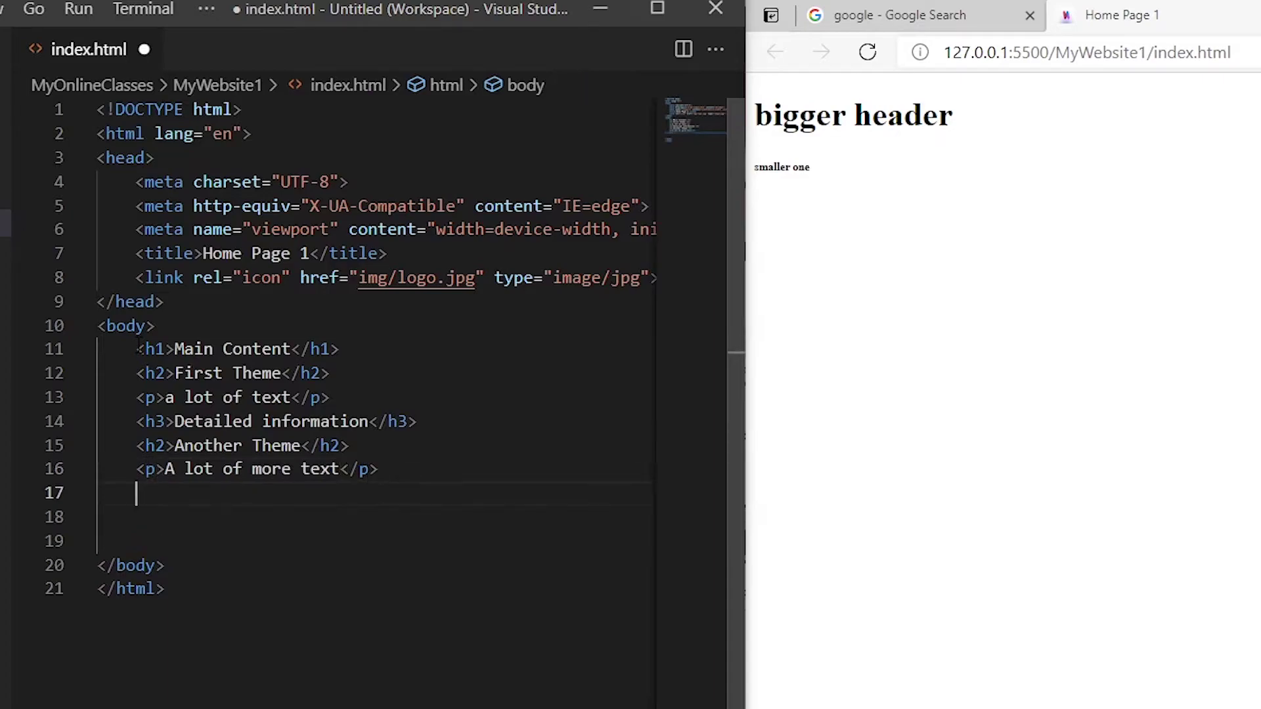
{"action": "type", "text": "img"}
{"action": "key", "text": "Tab"}
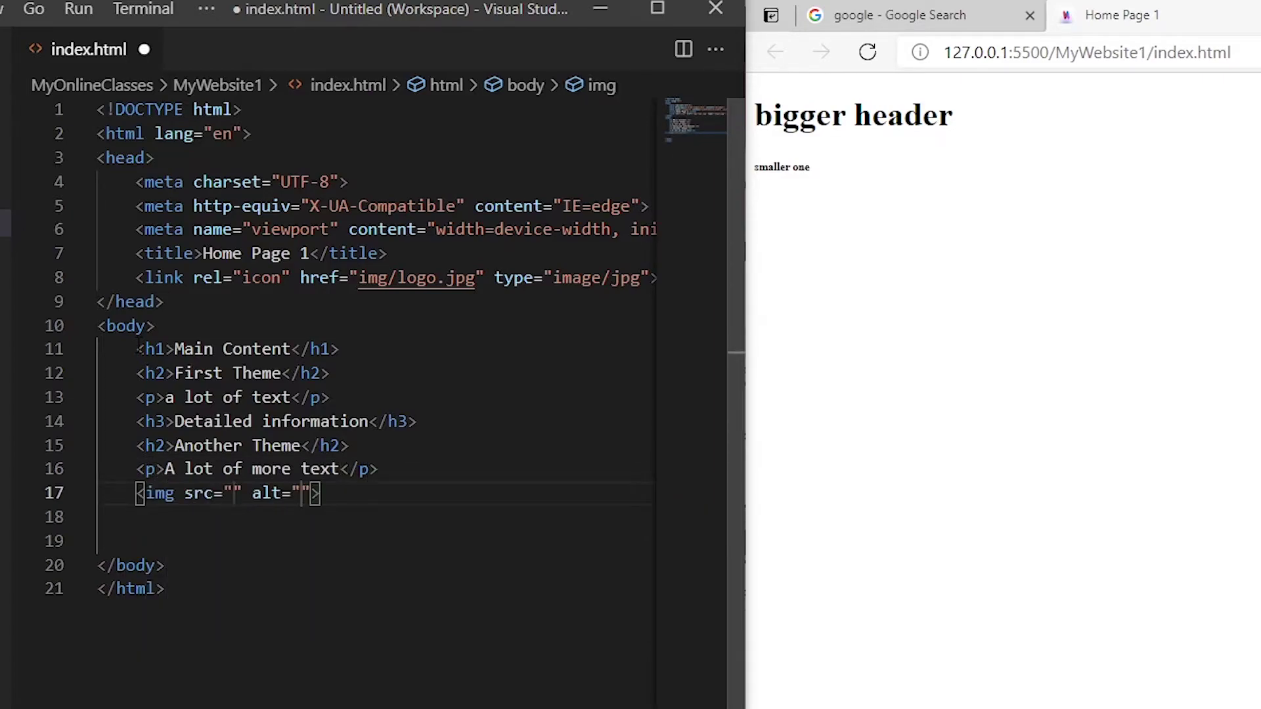
{"action": "key", "text": "ctrl+s"}
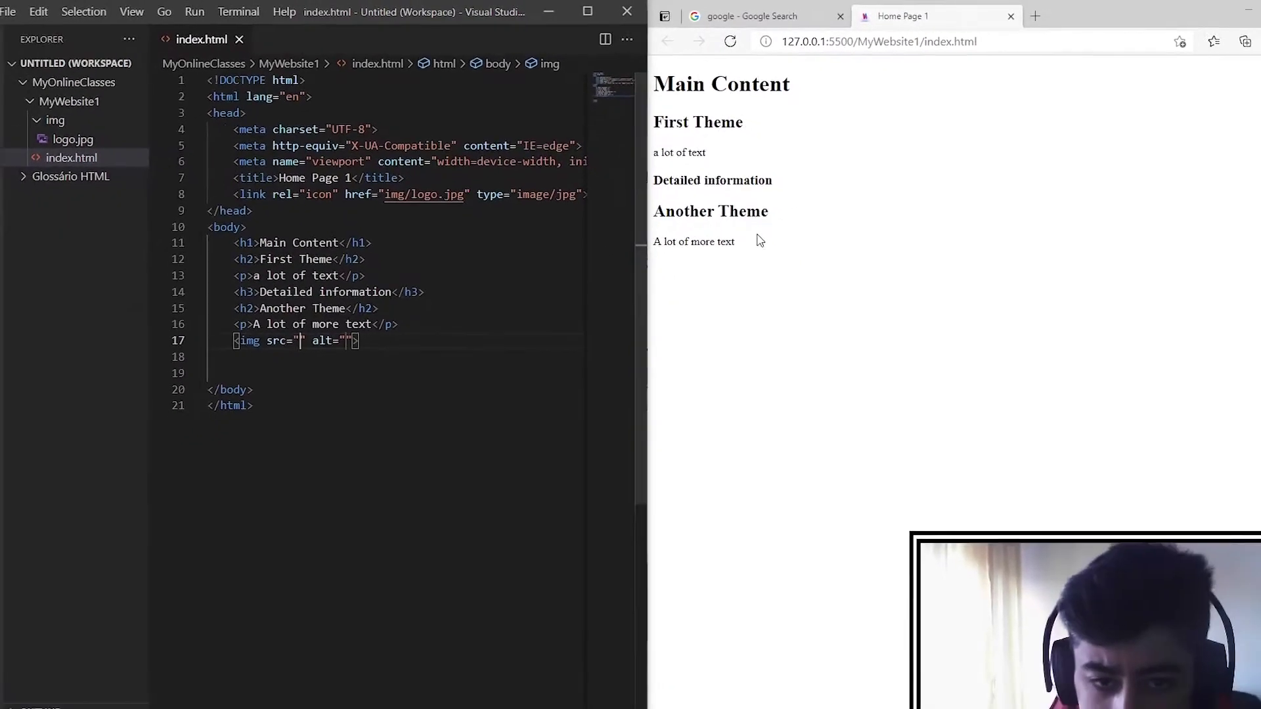
{"action": "key", "text": "ctrl+a"}
{"action": "left_click", "coordinate": [788, 246]}
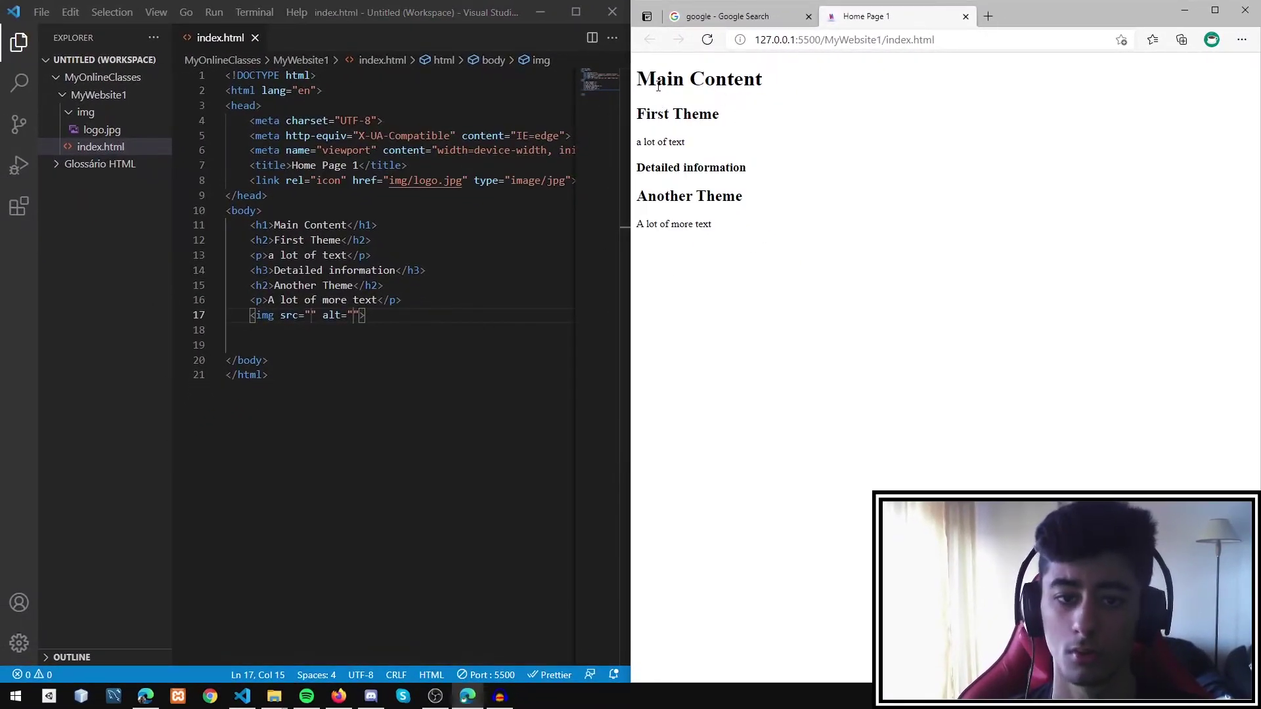
{"action": "left_click_drag", "start_coordinate": [654, 83], "coordinate": [789, 87]}
{"action": "left_click", "coordinate": [774, 85]}
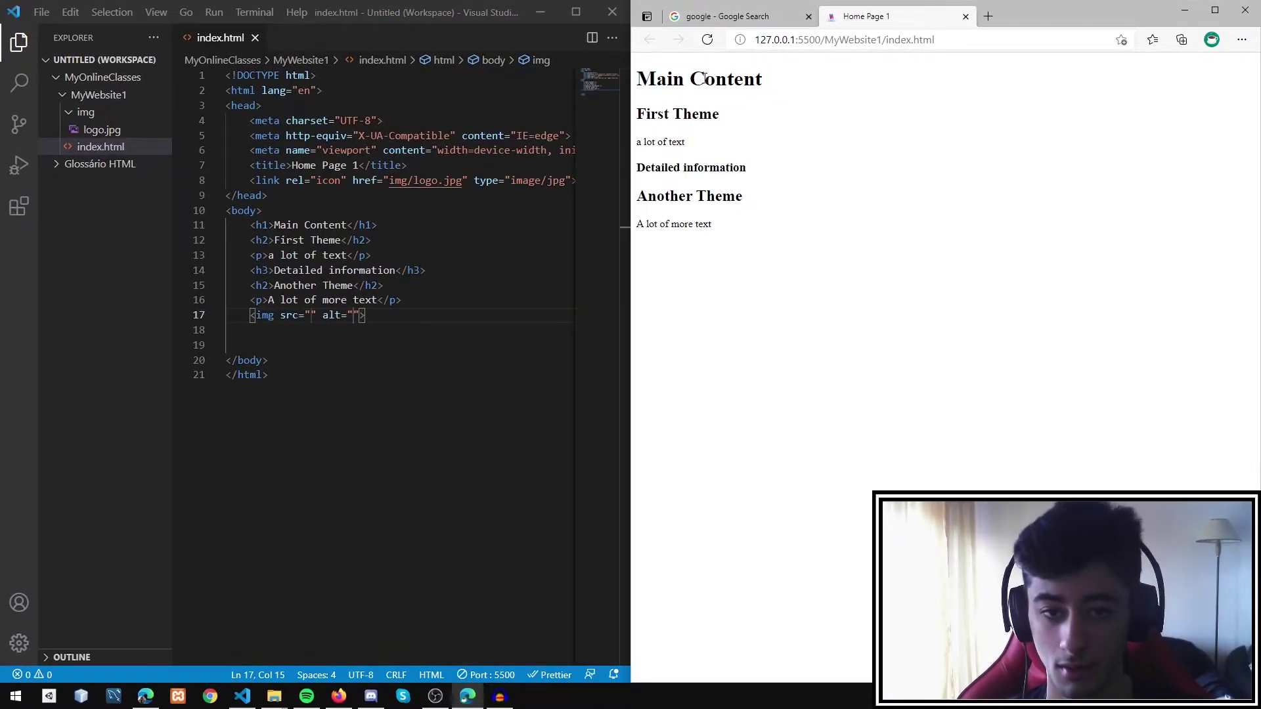
{"action": "left_click_drag", "start_coordinate": [639, 114], "coordinate": [719, 114]}
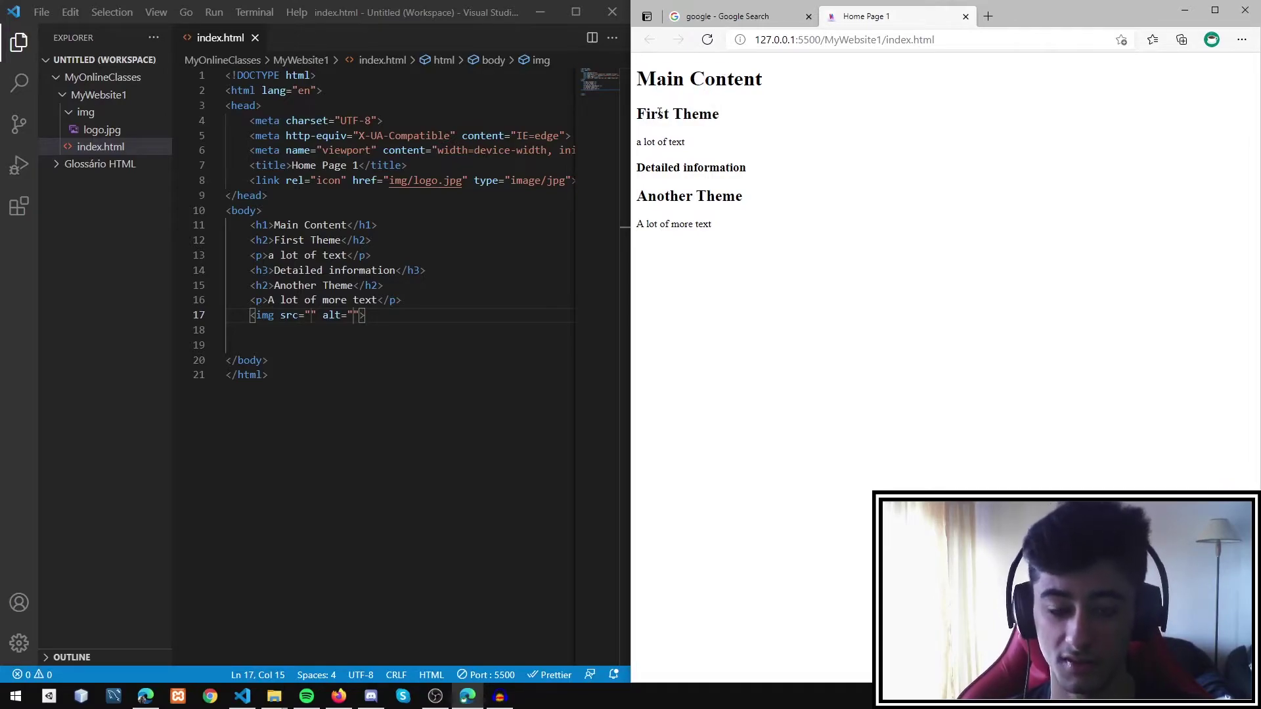
{"action": "left_click", "coordinate": [743, 156]}
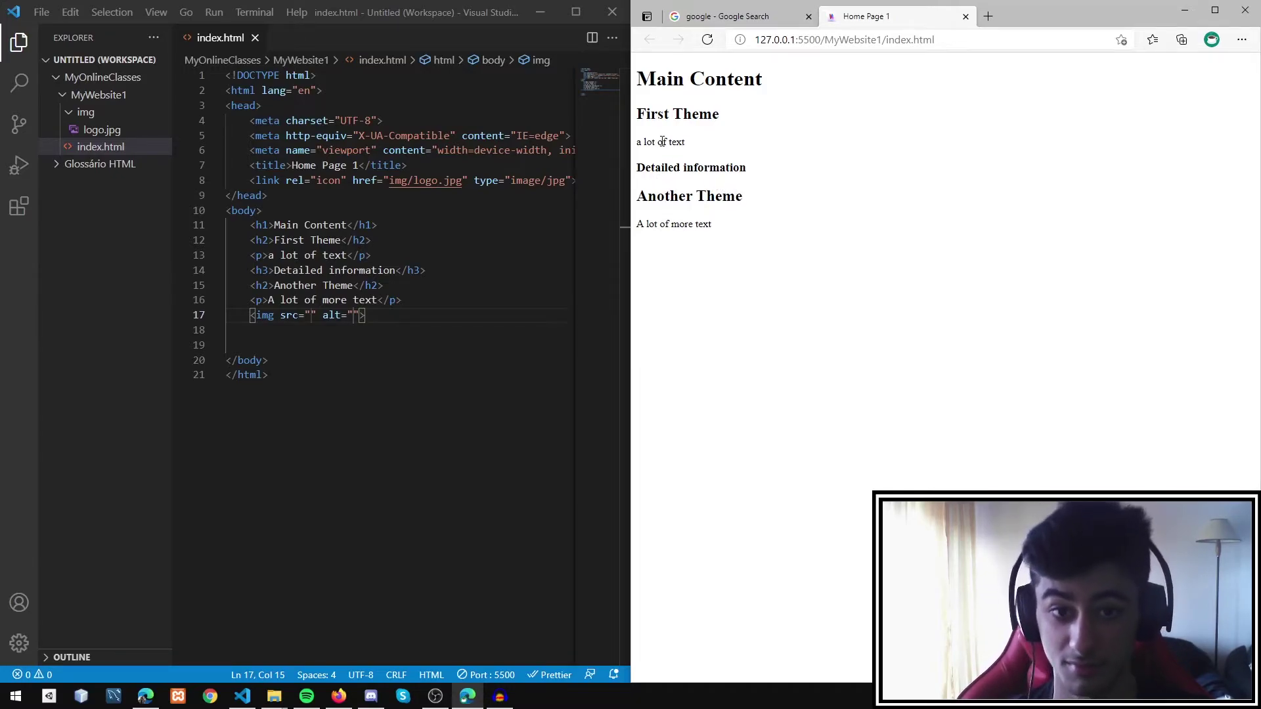
{"action": "left_click_drag", "start_coordinate": [686, 142], "coordinate": [637, 142]}
{"action": "left_click", "coordinate": [638, 141]}
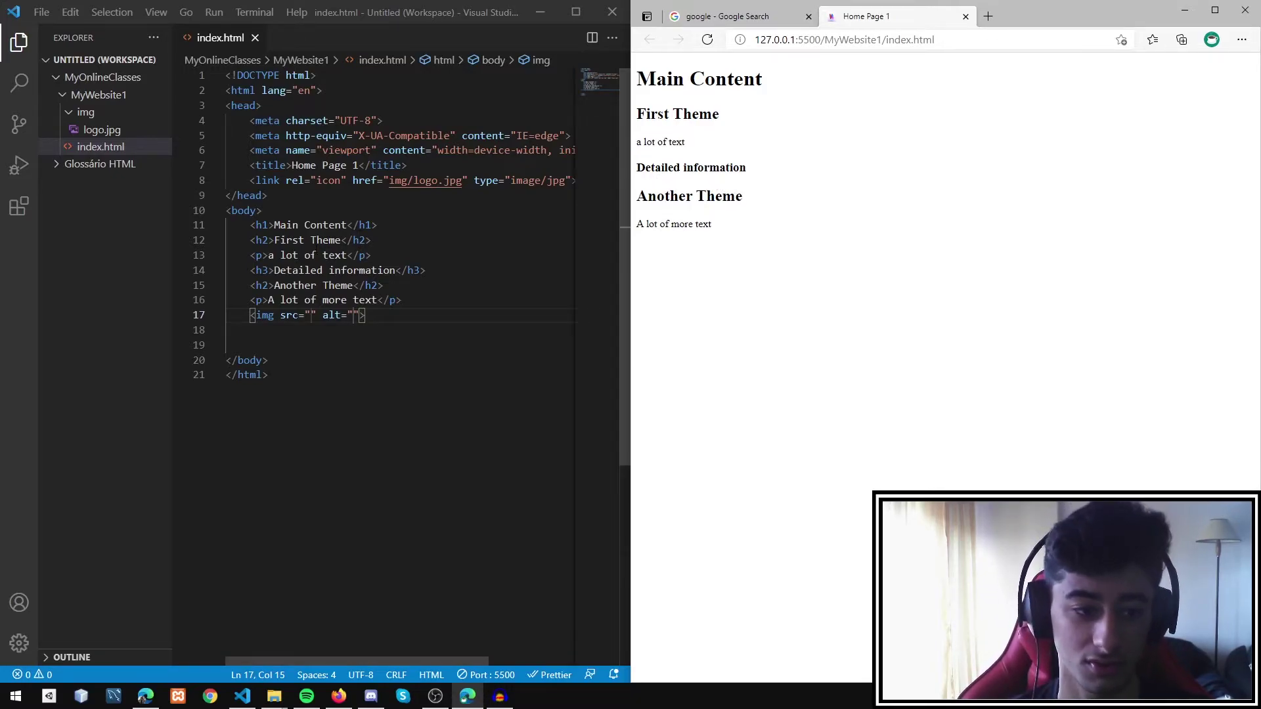
{"action": "left_click_drag", "start_coordinate": [685, 142], "coordinate": [640, 142]}
{"action": "left_click", "coordinate": [690, 158]}
{"action": "left_click", "coordinate": [327, 270]}
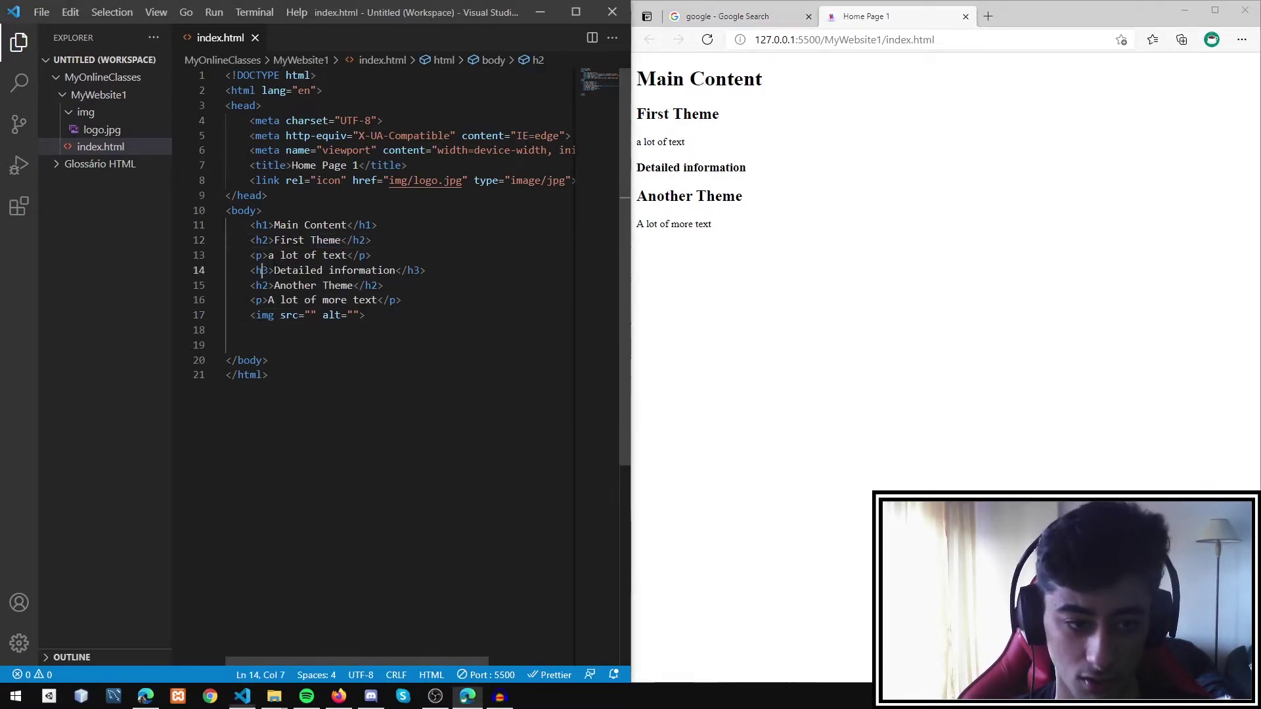
{"action": "left_click_drag", "start_coordinate": [327, 271], "coordinate": [382, 270]}
{"action": "key", "text": "End"}
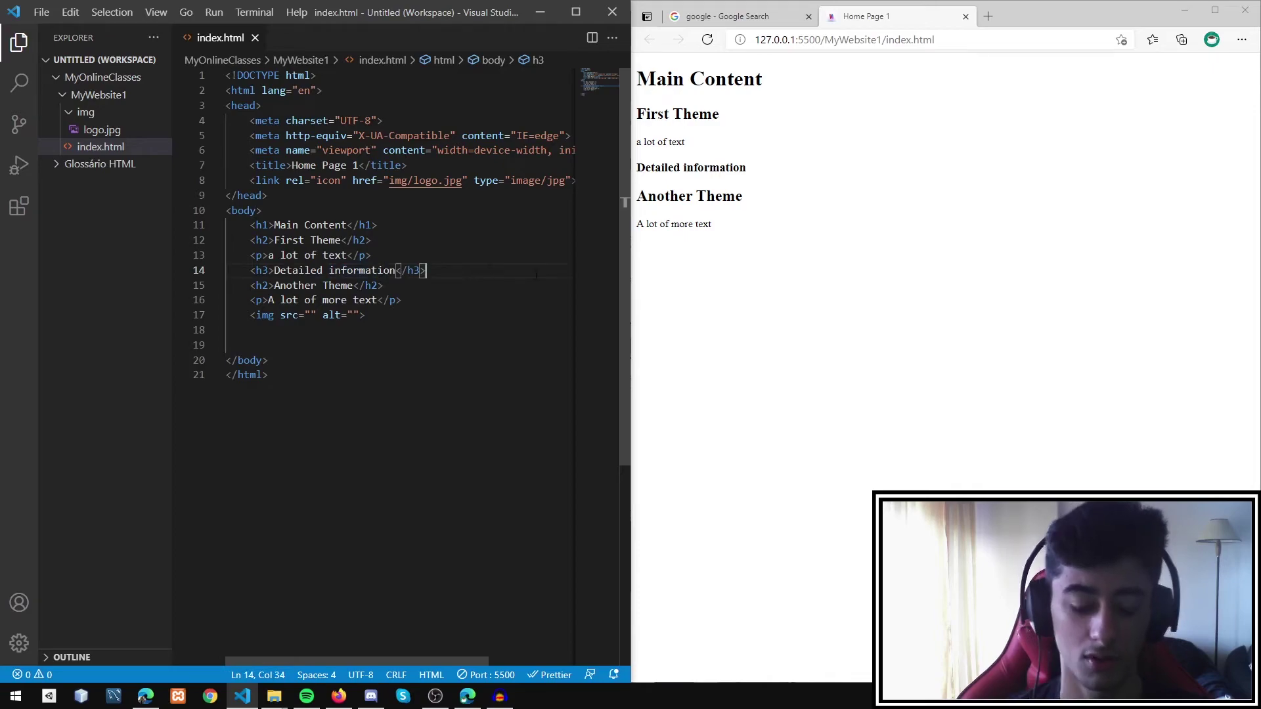
Step: Add a paragraph 'more detailed info' under the Detailed information h3 and save
{"action": "key", "text": "Return"}
{"action": "type", "text": "p"}
{"action": "key", "text": "Tab"}
{"action": "type", "text": "more detailed"}
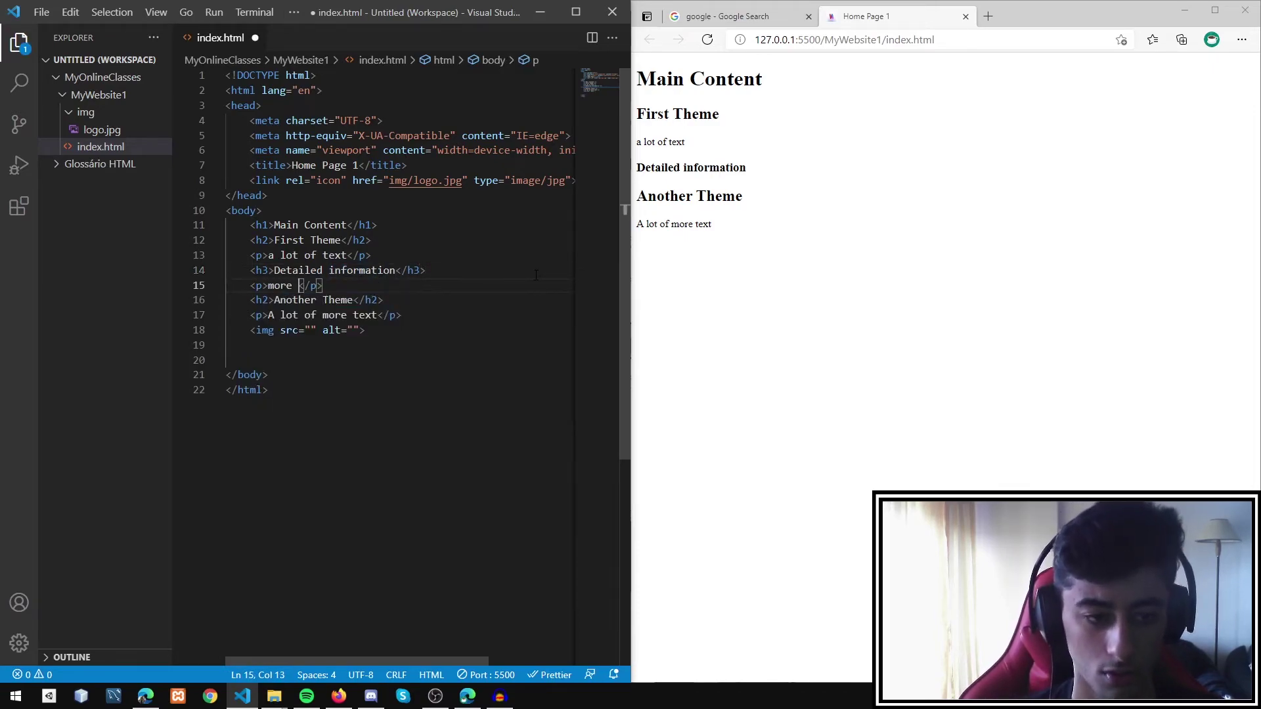
{"action": "type", "text": " info"}
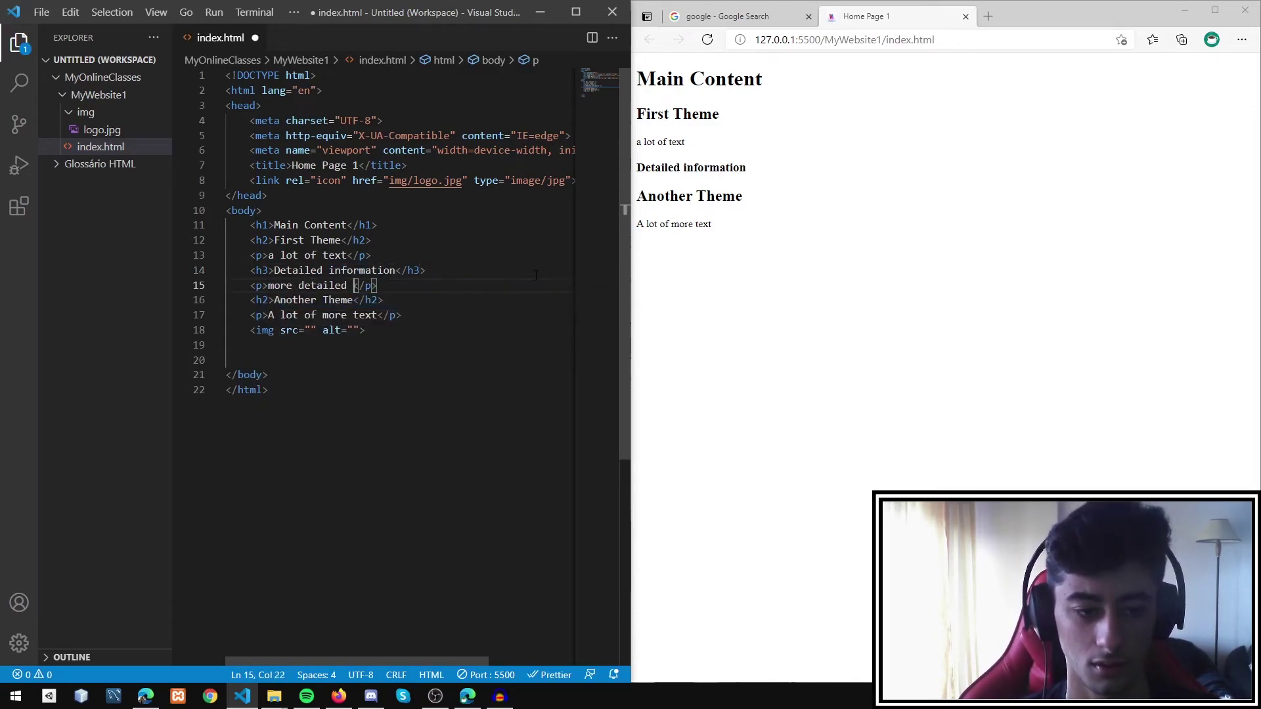
{"action": "key", "text": "ctrl+s"}
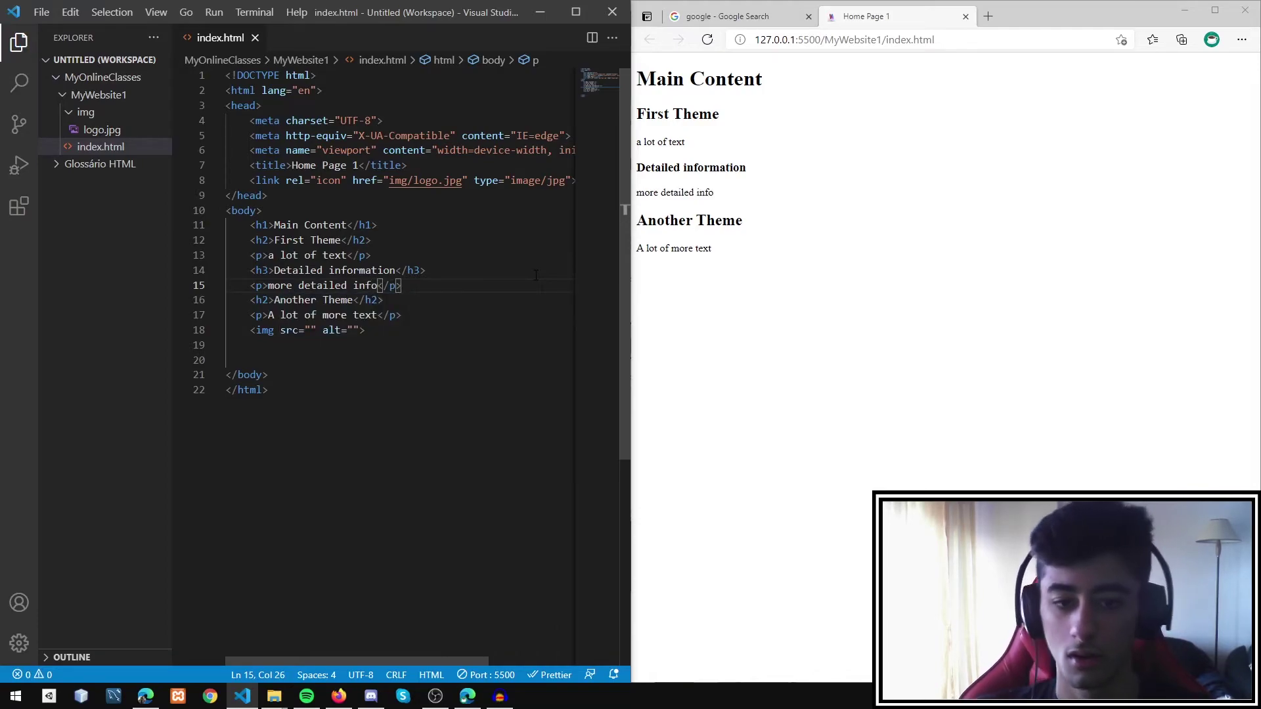
Step: Check the updated preview in the browser and select the heading block in the editor
{"action": "left_click", "coordinate": [844, 218]}
{"action": "key", "text": "ctrl+a"}
{"action": "left_click", "coordinate": [729, 113]}
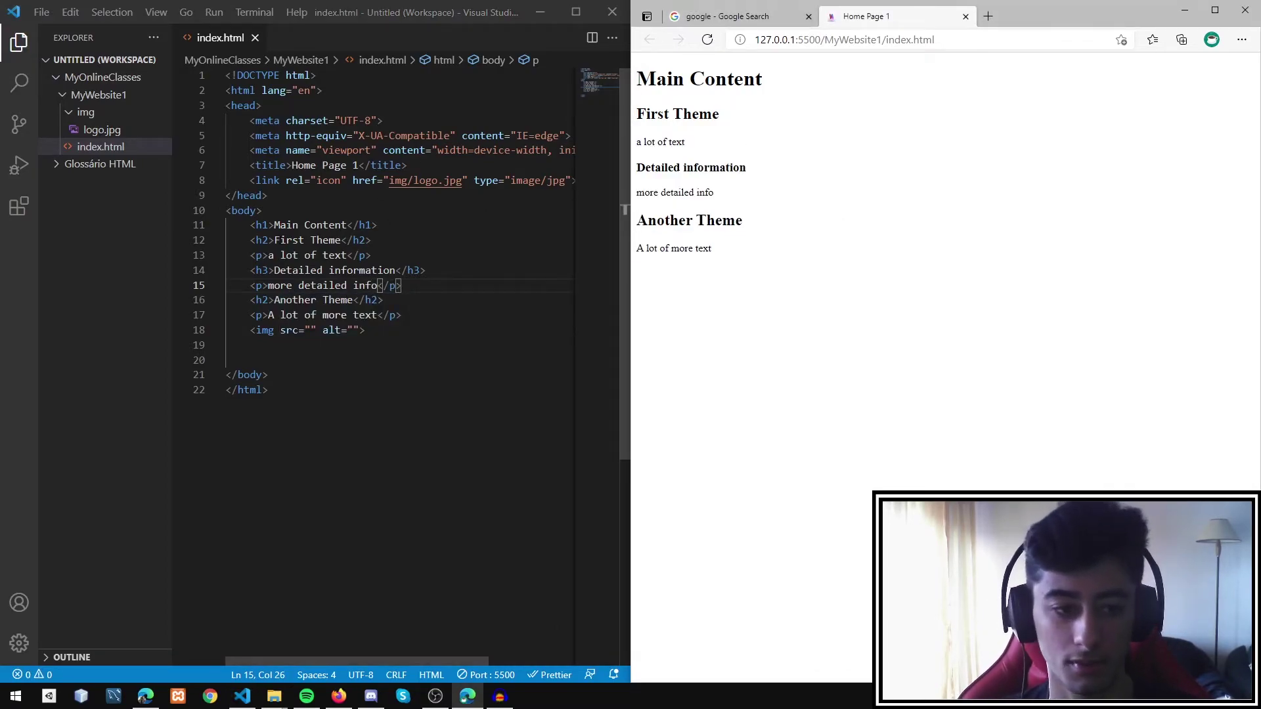
{"action": "left_click_drag", "start_coordinate": [251, 225], "coordinate": [402, 315]}
{"action": "left_click", "coordinate": [366, 330]}
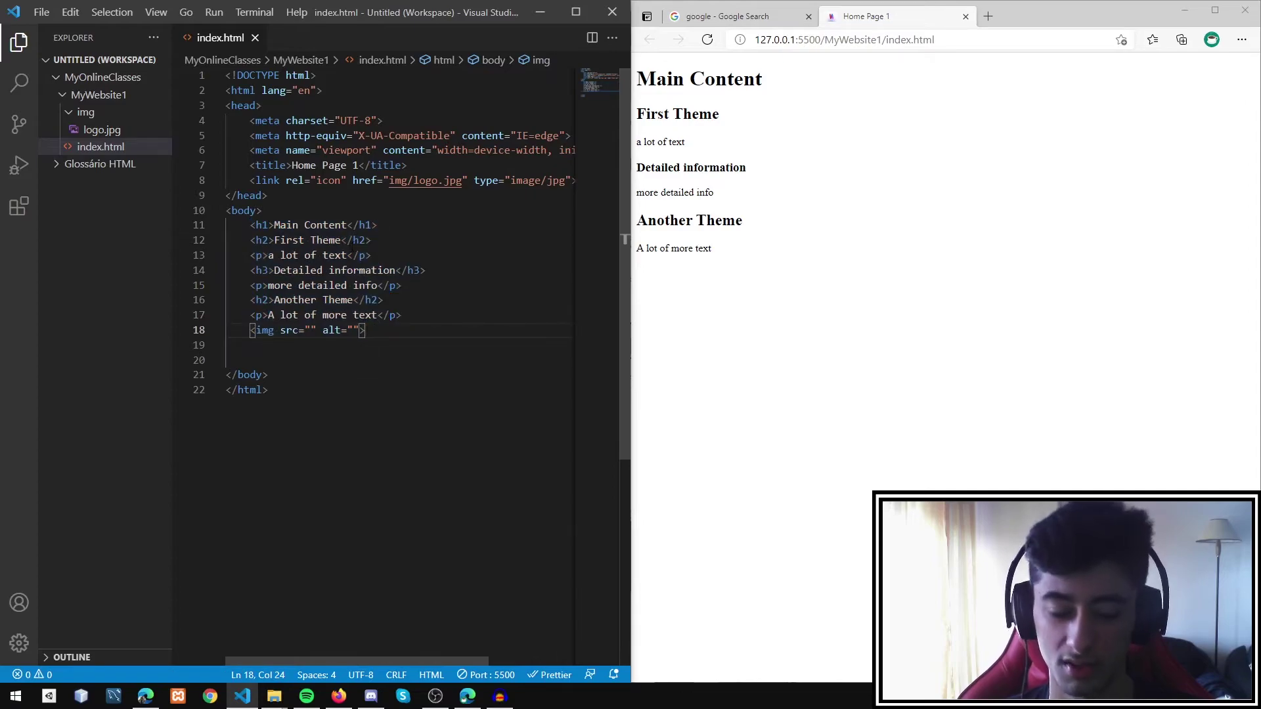
{"action": "left_click", "coordinate": [260, 240]}
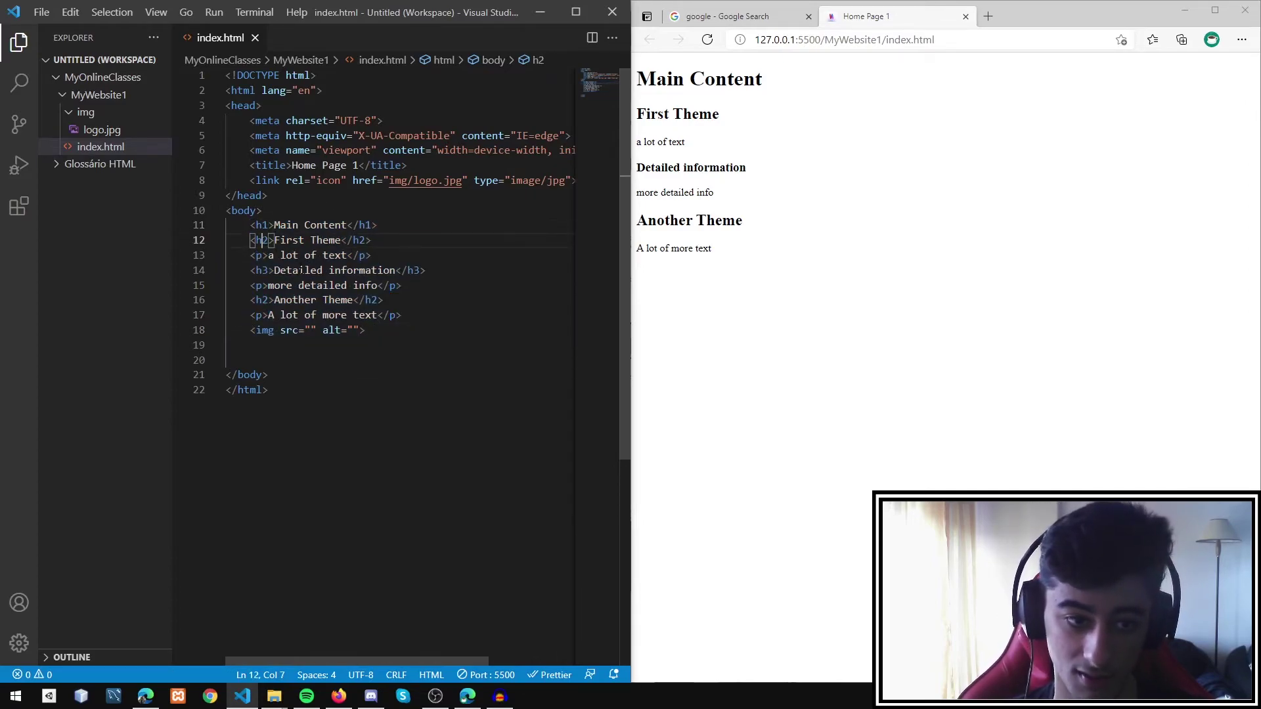